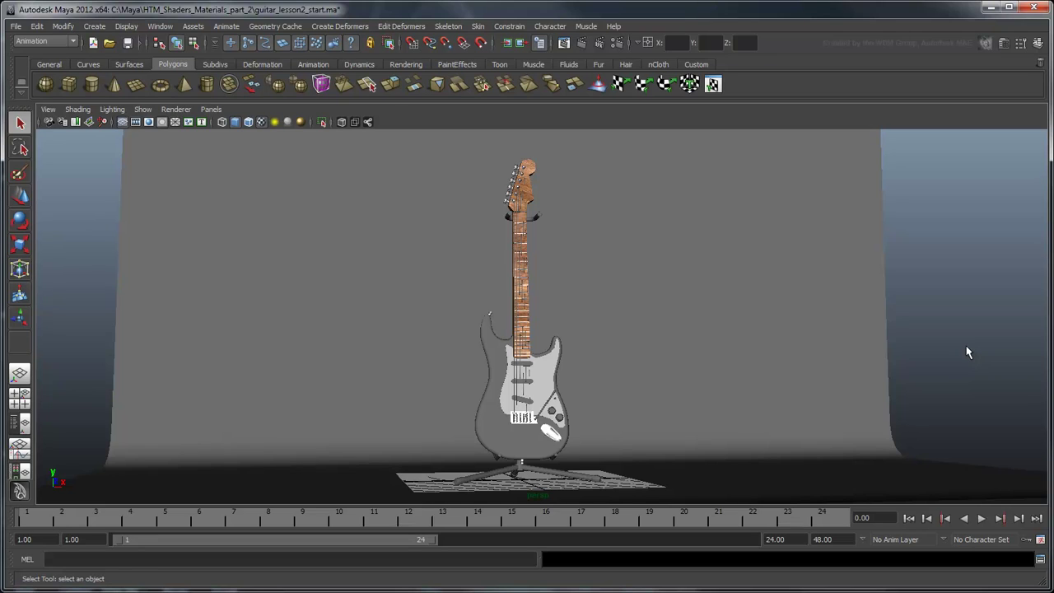
Open the Hypershade from Window > Rendering Editors.
click(159, 27)
mouse_move(239, 58)
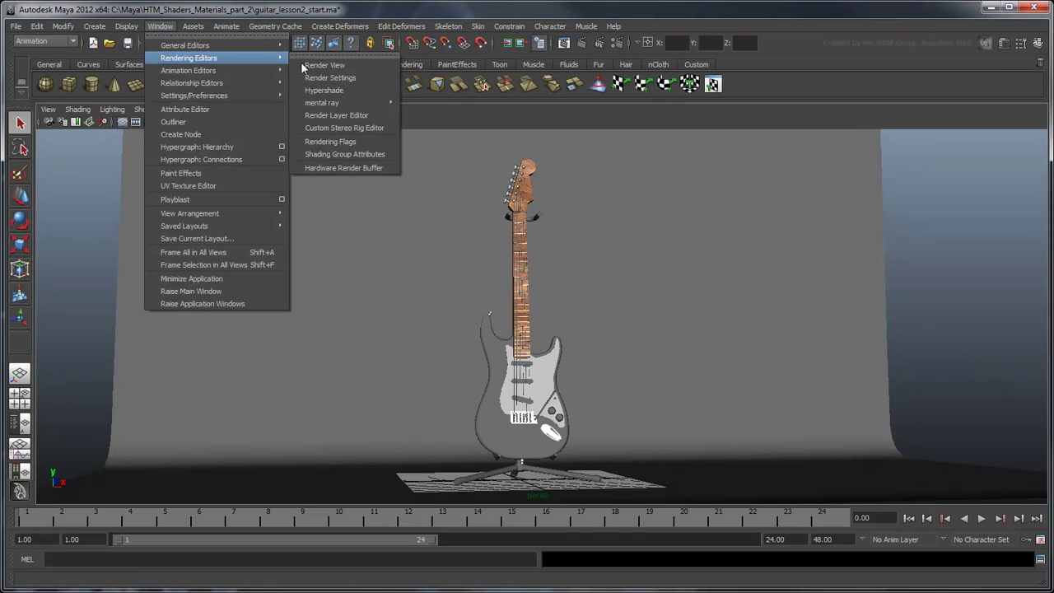
click(356, 86)
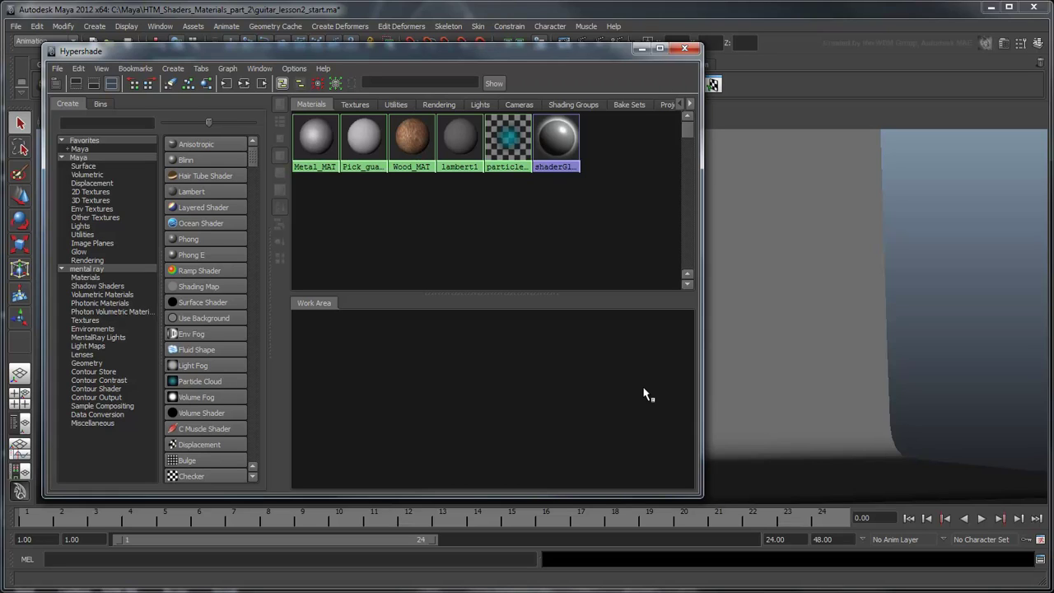
Create a Layered Shader from the Surface list and rename it body_MAT.
click(96, 166)
click(209, 208)
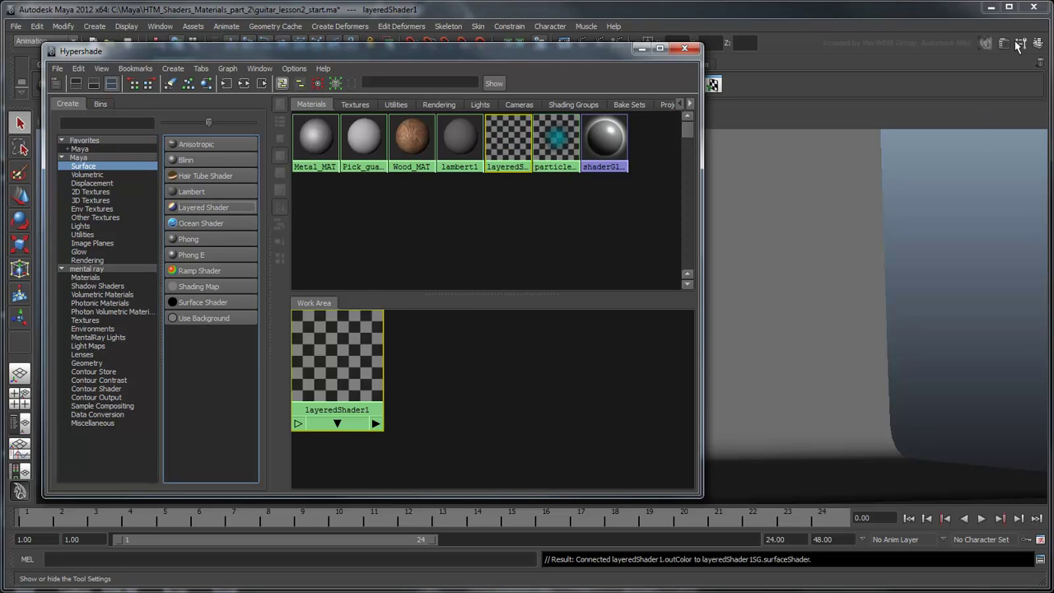
key(ctrl+a)
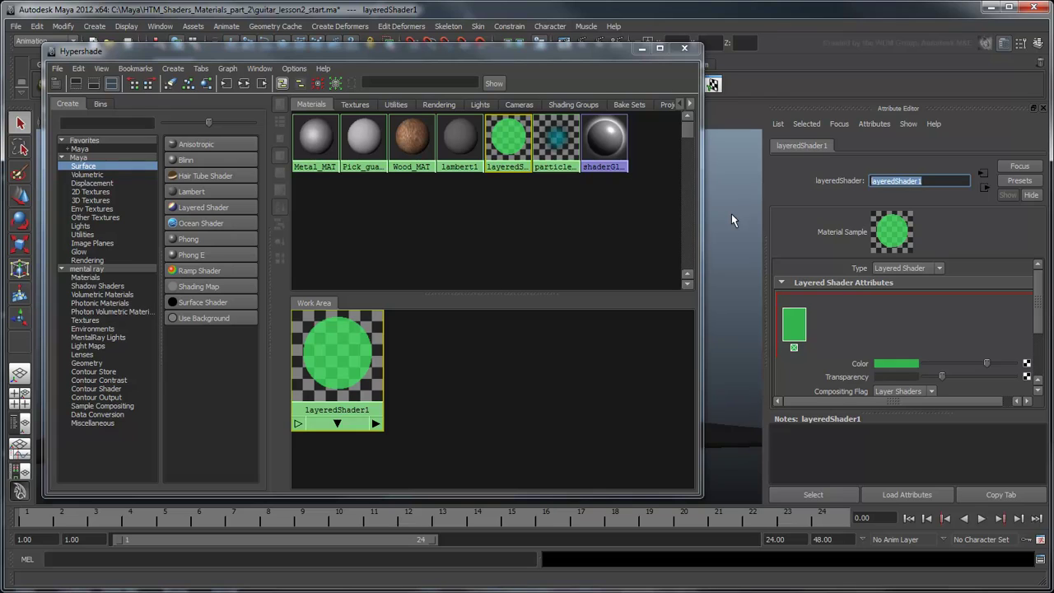
text(body_MAT)
key(Return)
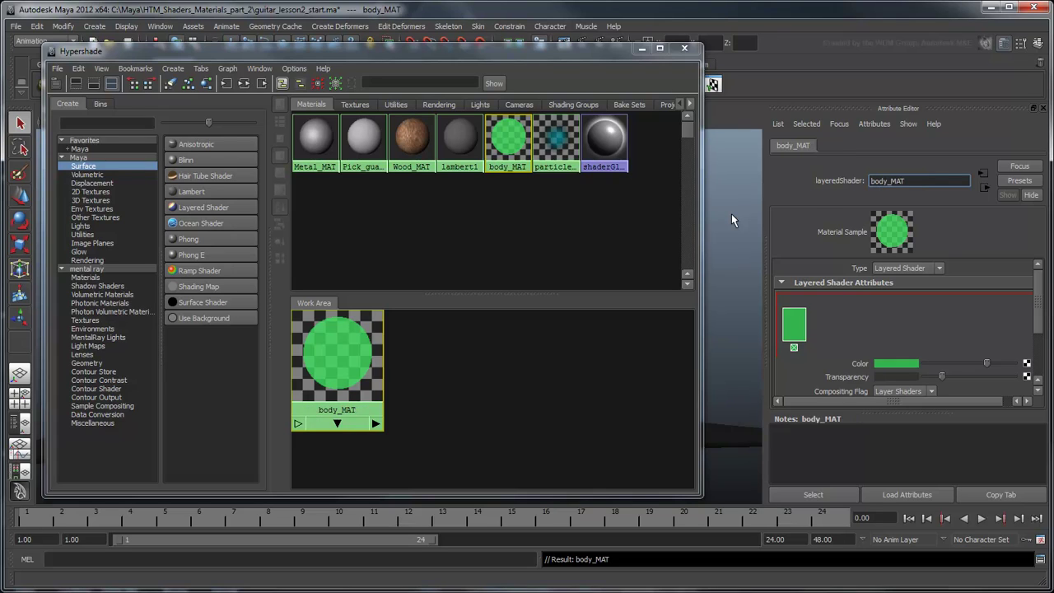
click(532, 376)
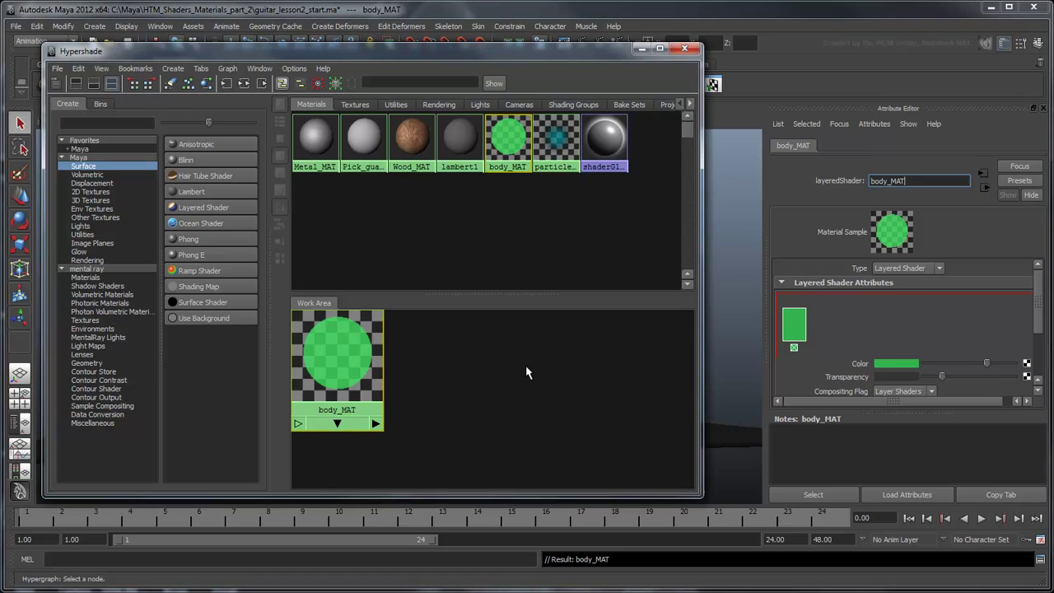
Create a Lambert material and rename lambert3 to body_diffuse_MAT.
click(198, 193)
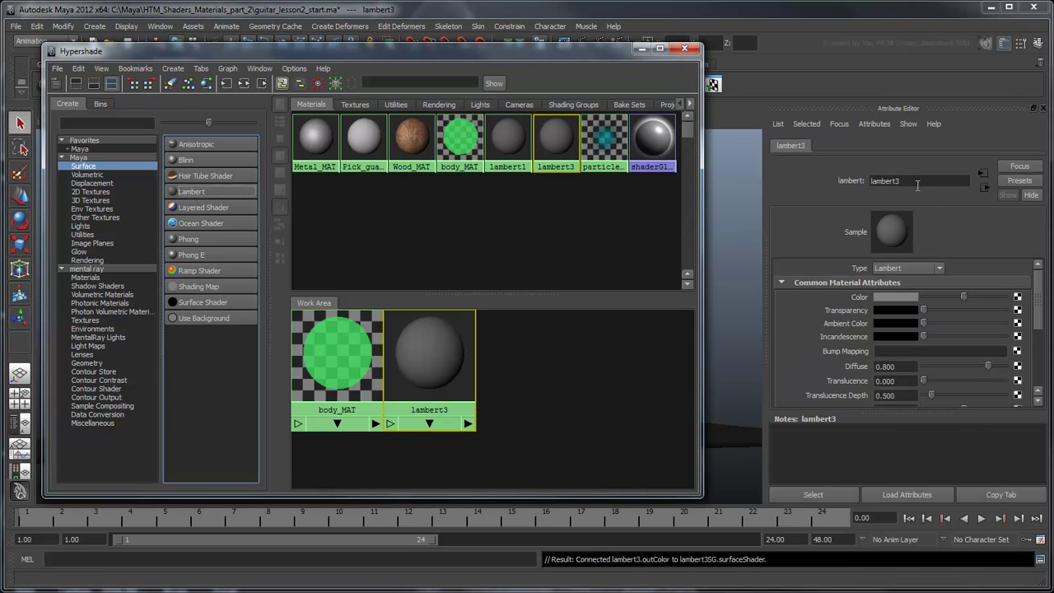
double_click(889, 181)
text(body_diffuse_MAT)
key(Return)
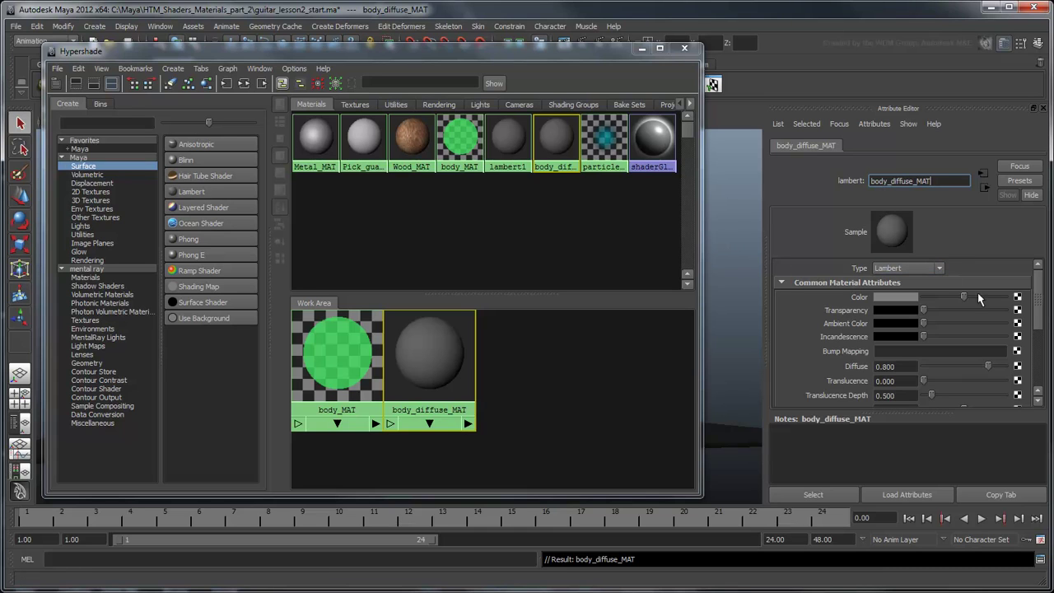
Map a ramp onto body_diffuse_MAT's Color and recolour its green middle stop to dark red.
click(1018, 297)
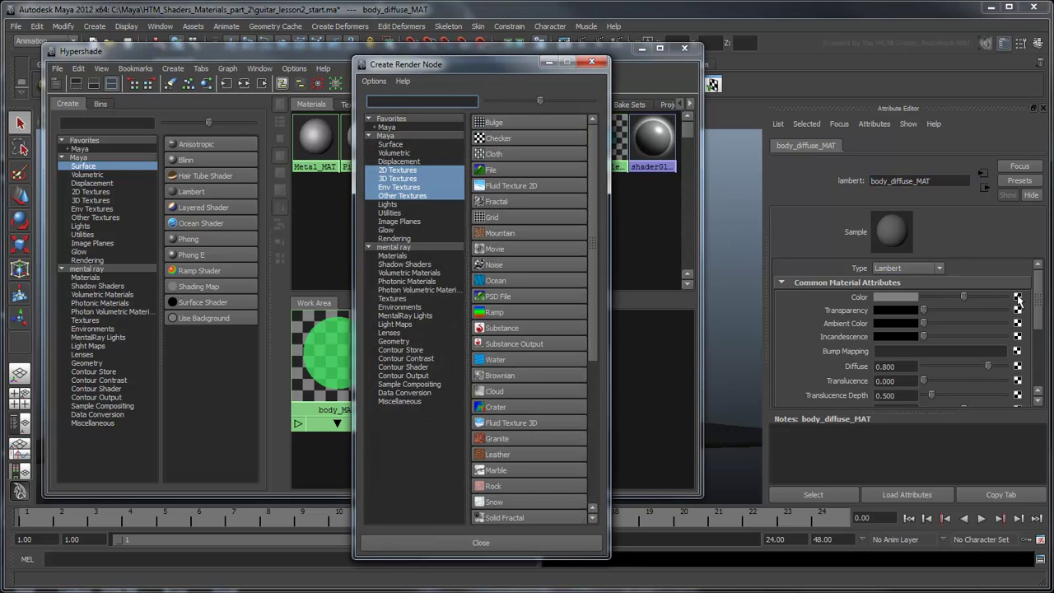
click(527, 313)
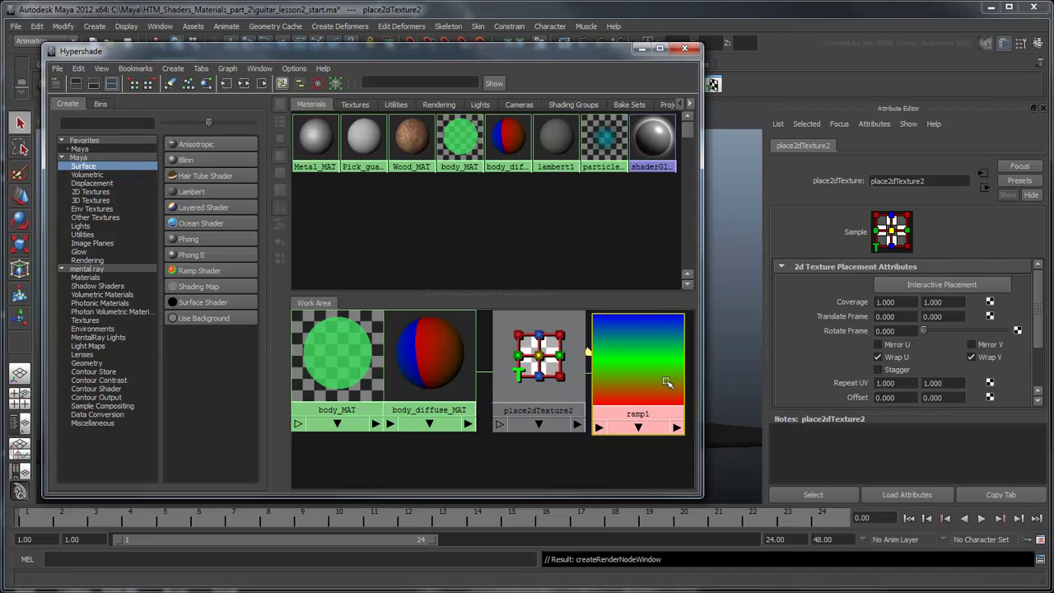
click(667, 383)
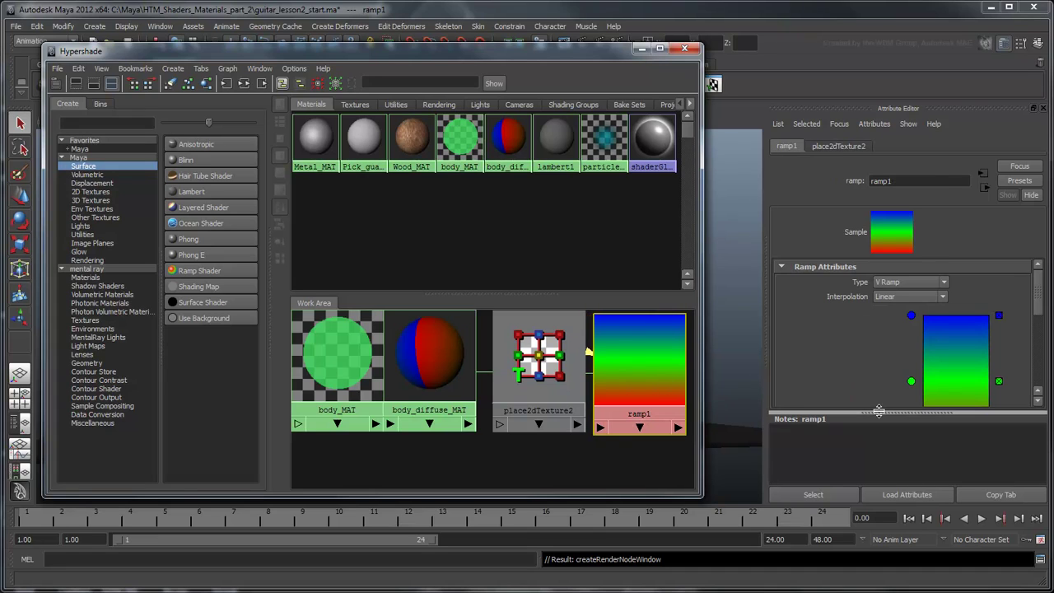
drag(878, 411, 927, 479)
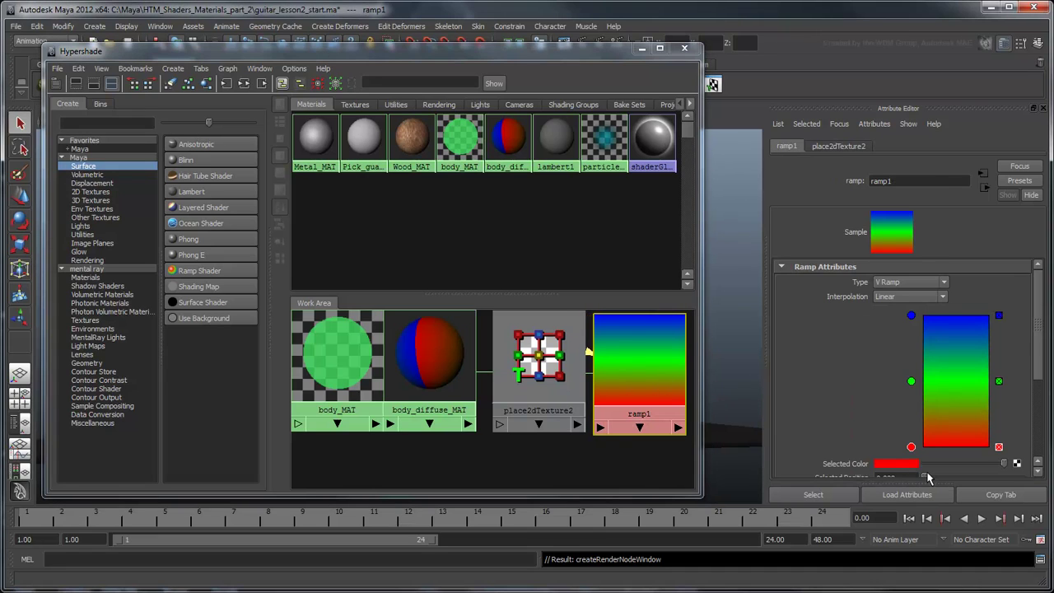
click(910, 381)
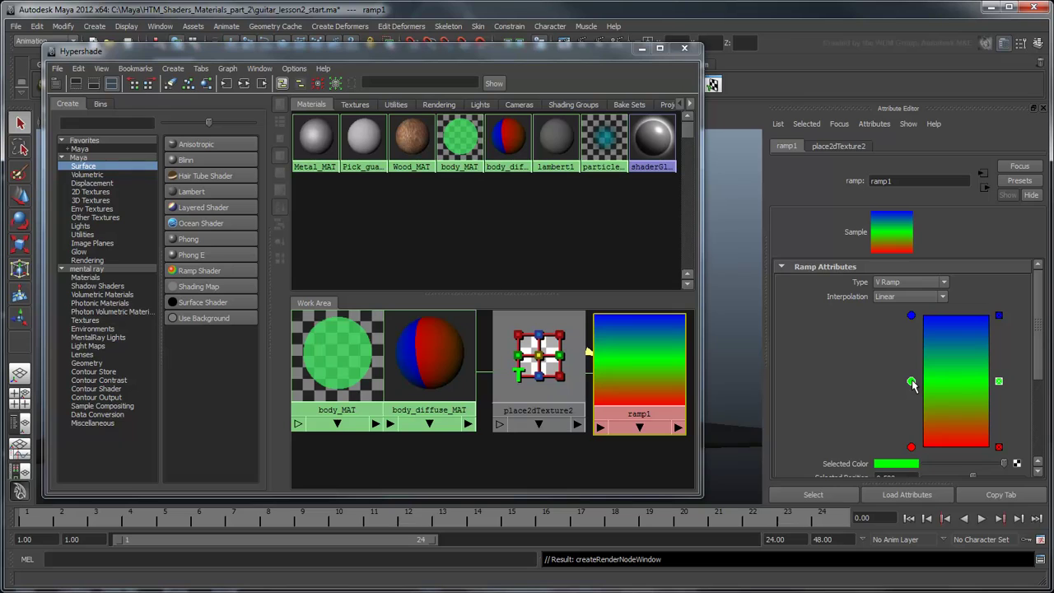
click(909, 464)
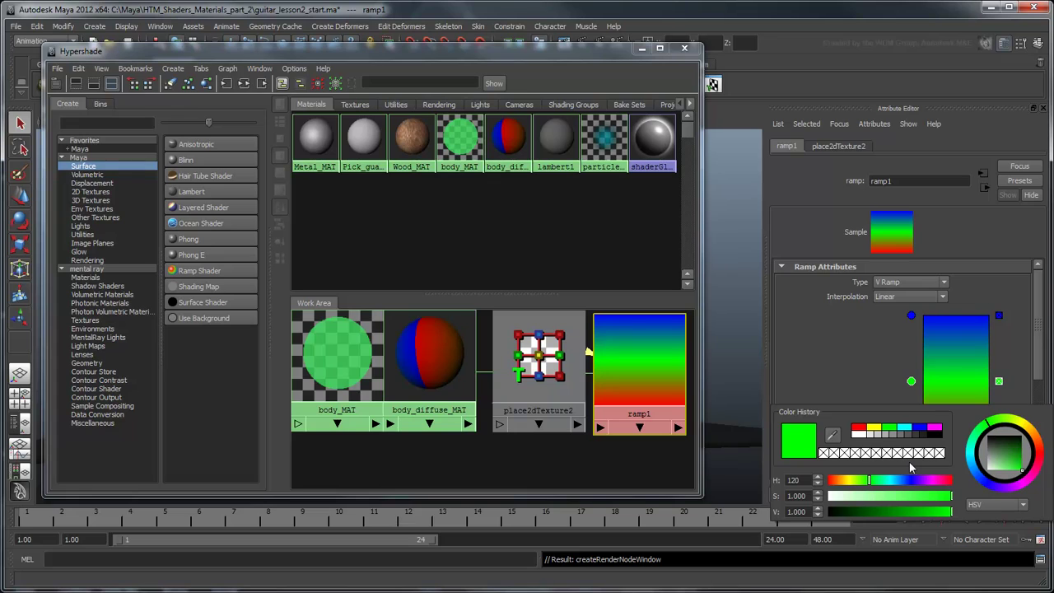
click(860, 427)
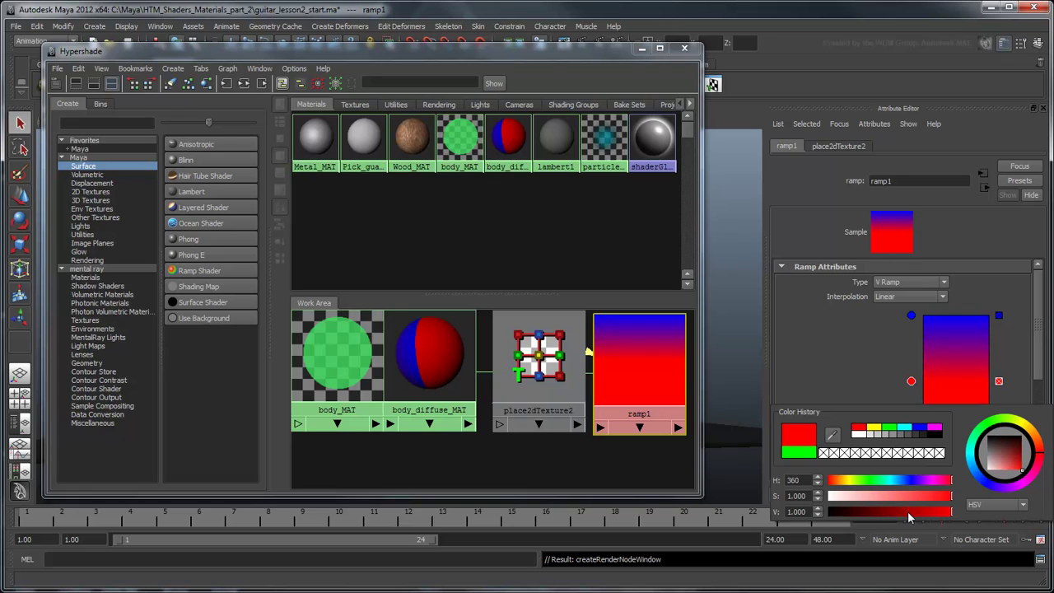
mouse_move(907, 510)
mouse_down()
mouse_move(887, 510)
mouse_move(902, 511)
mouse_up()
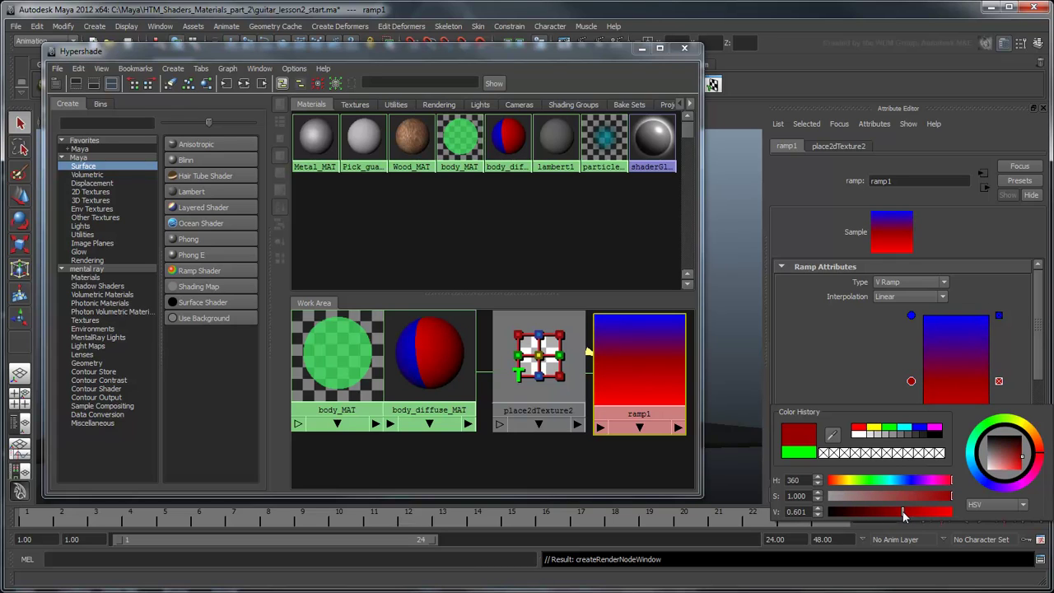
Recolour ramp1's top stop from blue to red and darken the bottom stop to deep red.
click(910, 316)
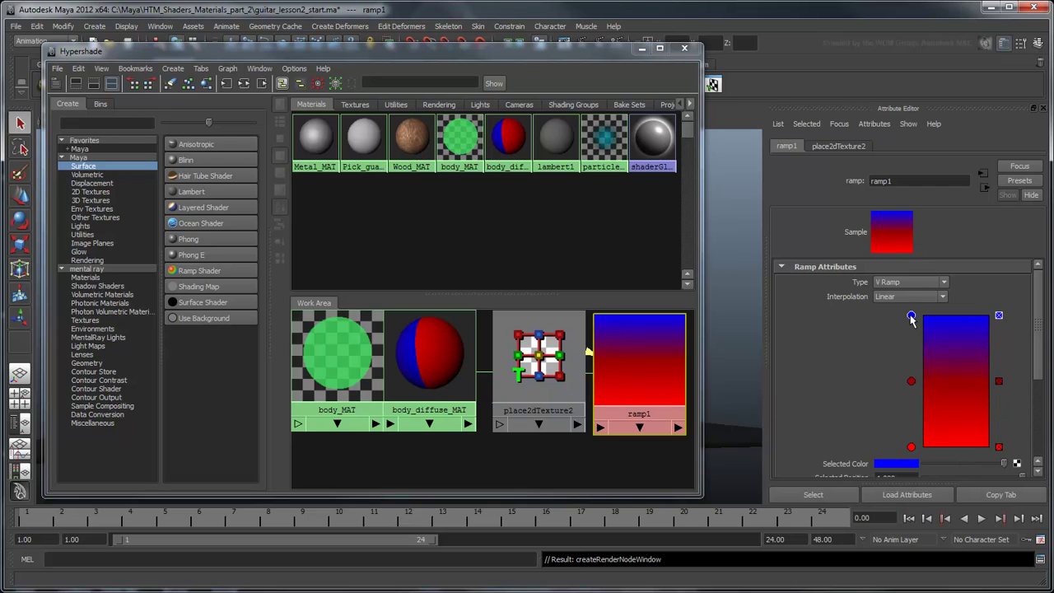
click(907, 464)
click(856, 428)
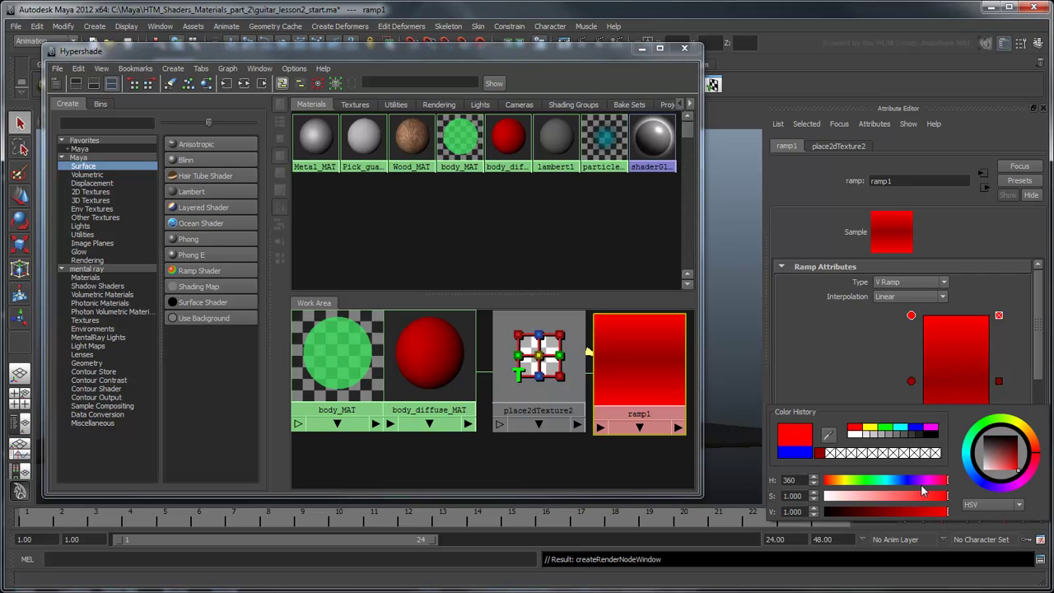
drag(947, 512, 936, 514)
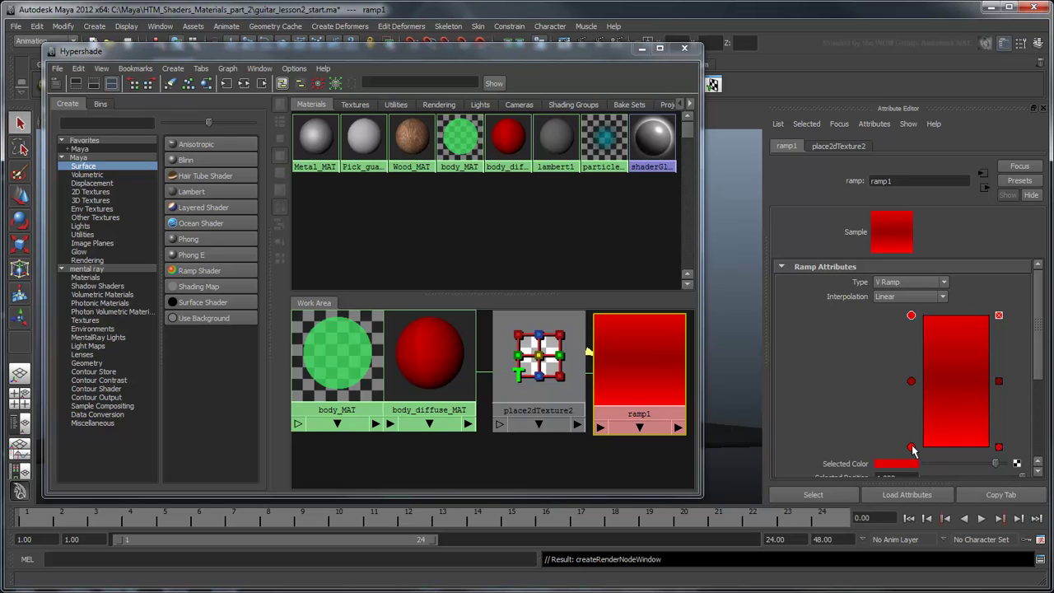
click(911, 447)
click(904, 464)
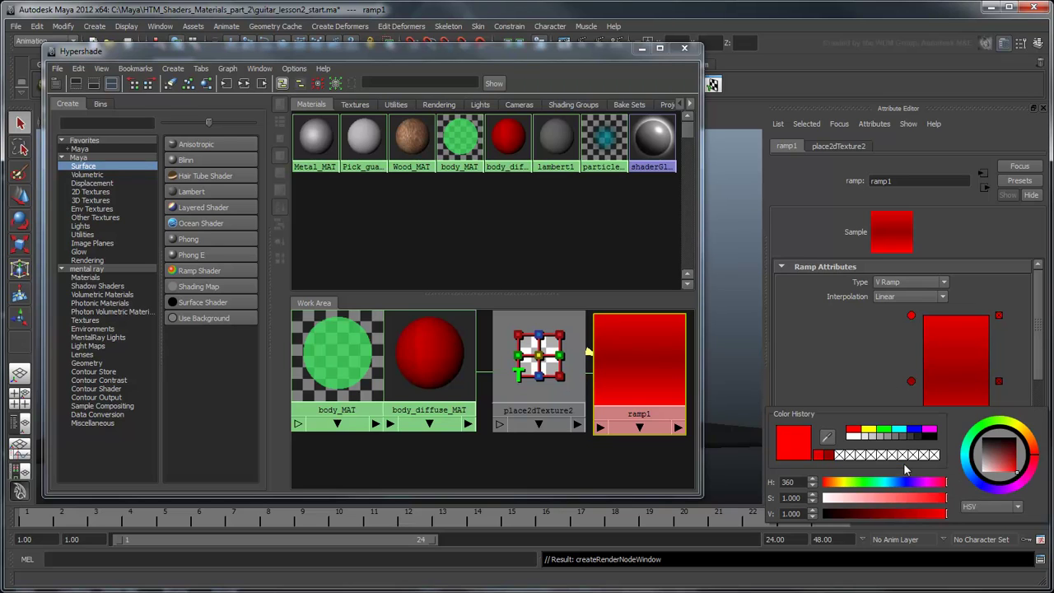
drag(883, 514, 853, 513)
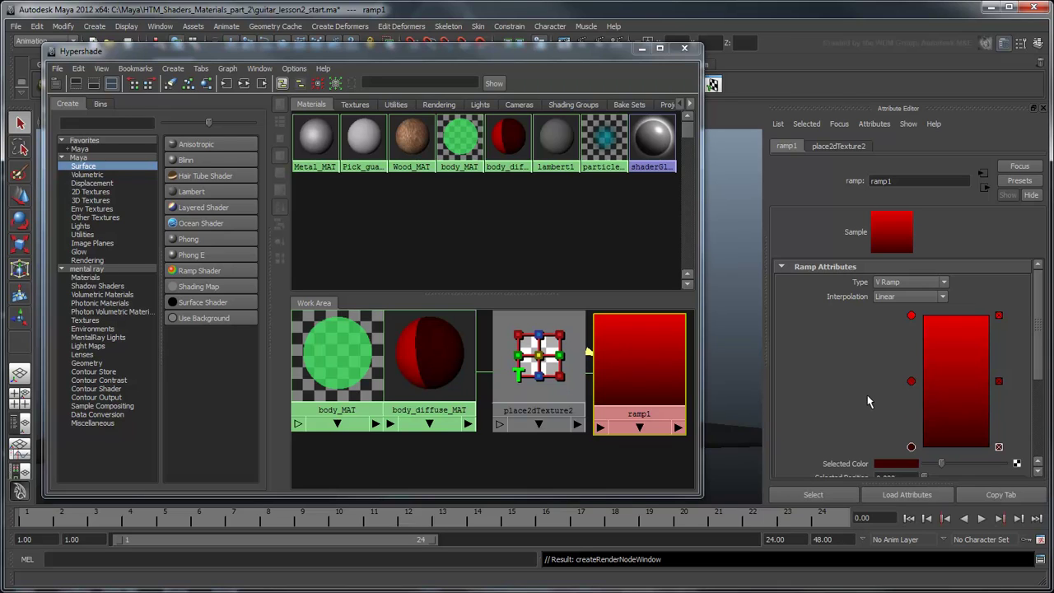
Add a brighter red stop to ramp1 and reposition the stops to reshape the gradient.
click(932, 409)
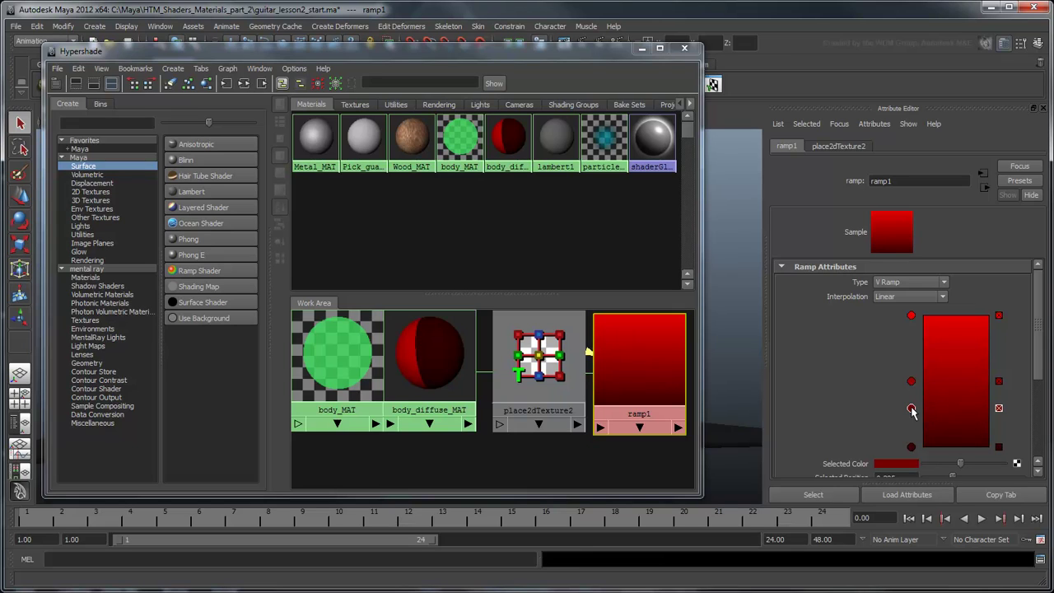
click(909, 463)
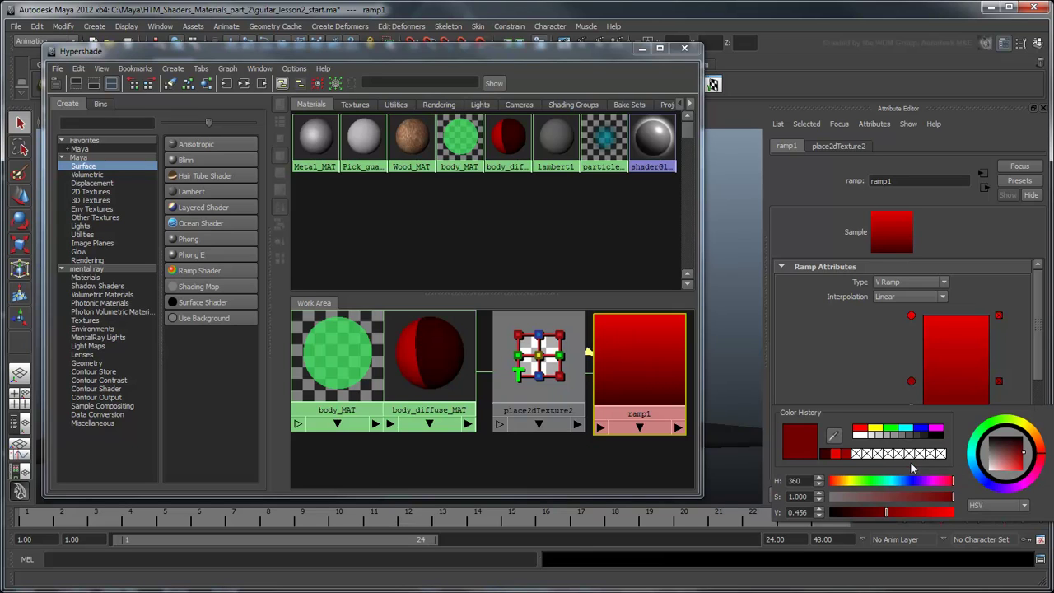
click(847, 457)
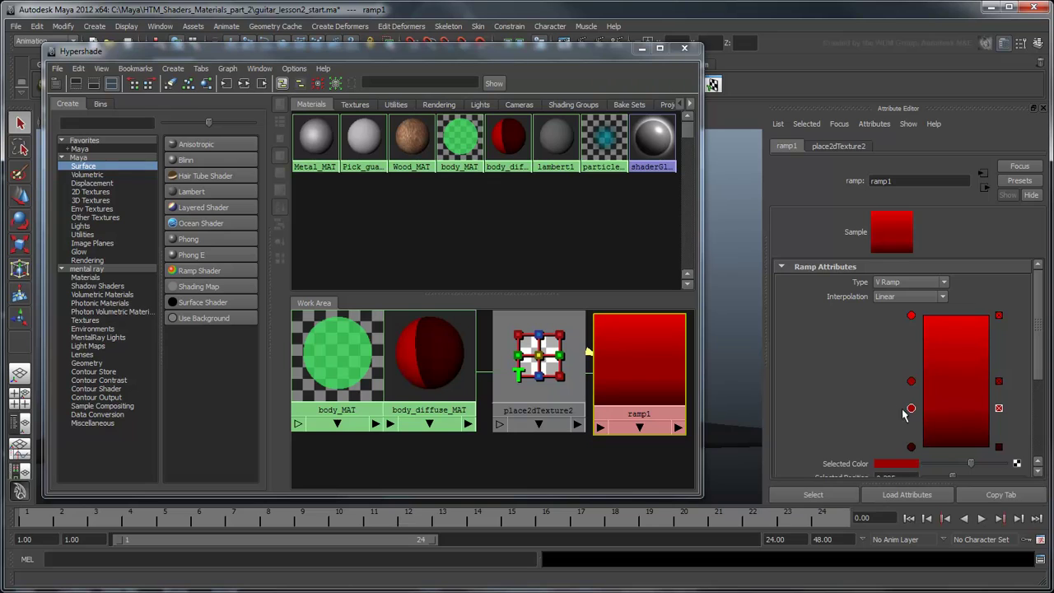
drag(911, 411, 912, 431)
drag(912, 381, 911, 337)
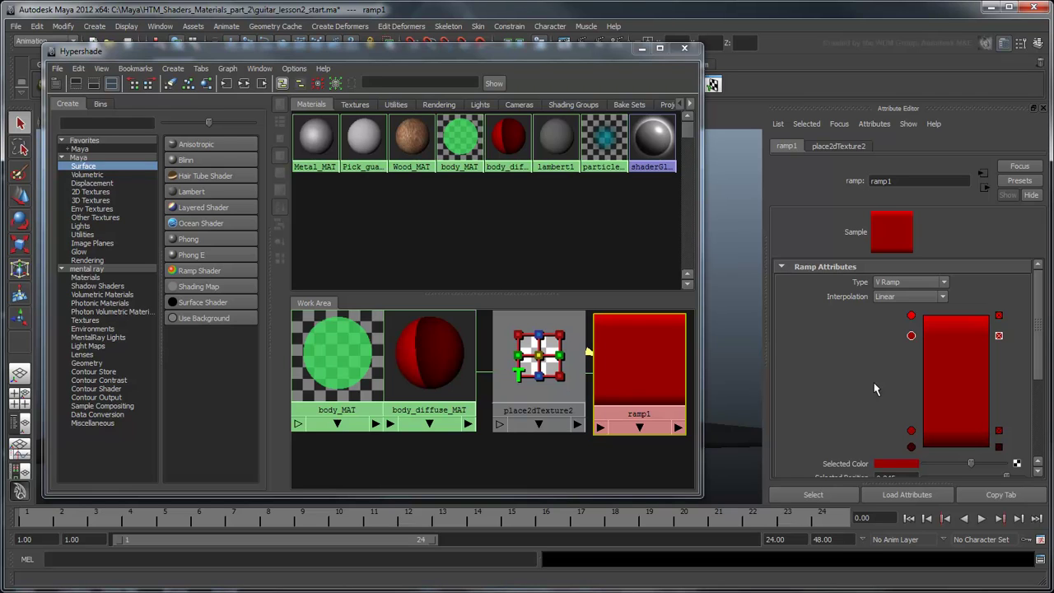
Add body_diffuse_MAT as a layer of body_MAT and remove the default green layer.
click(356, 379)
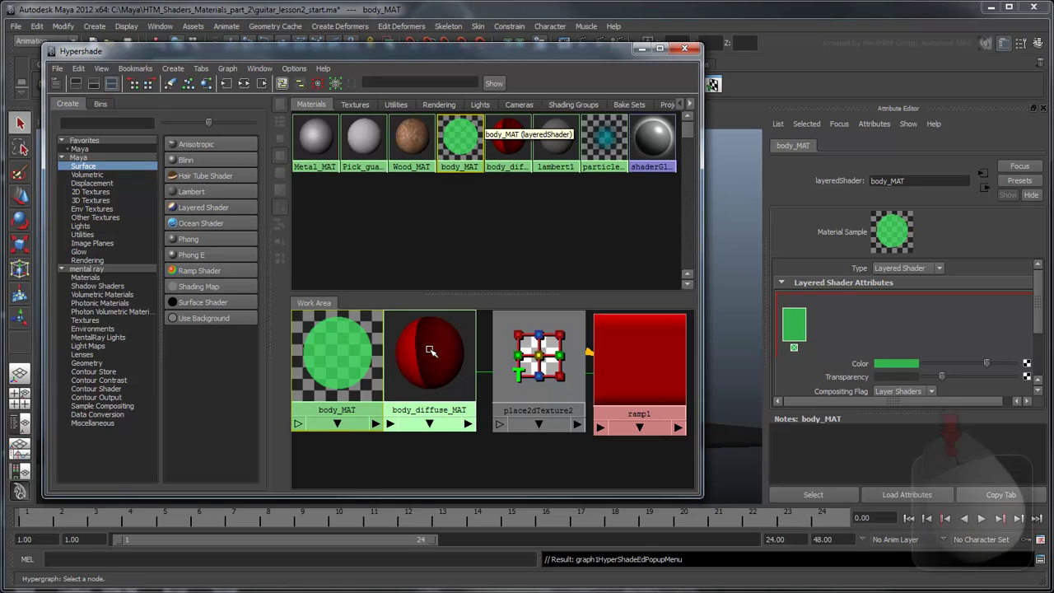
middle_drag(430, 352, 828, 329)
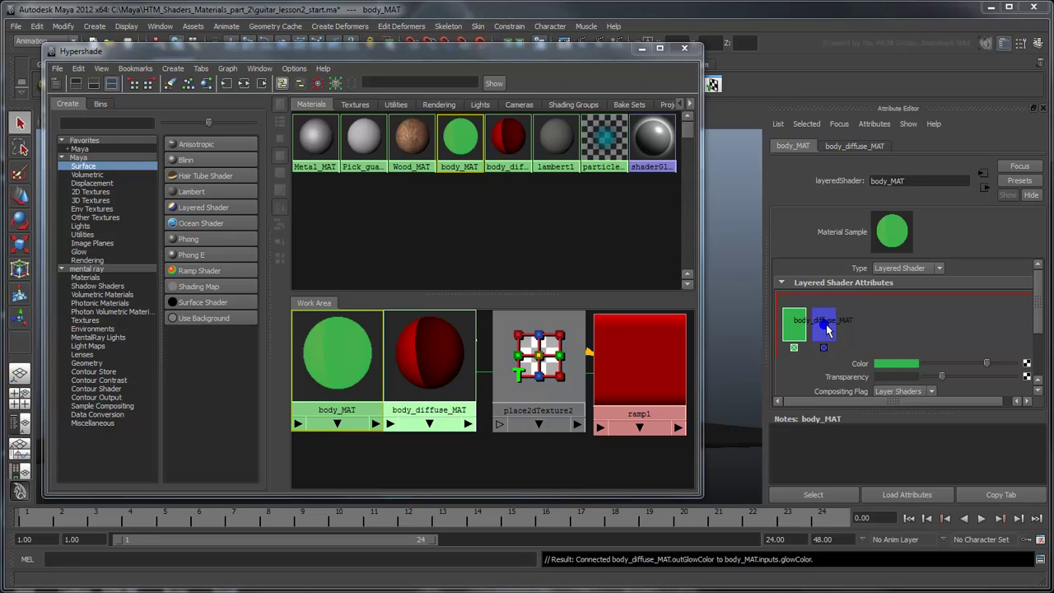
click(795, 348)
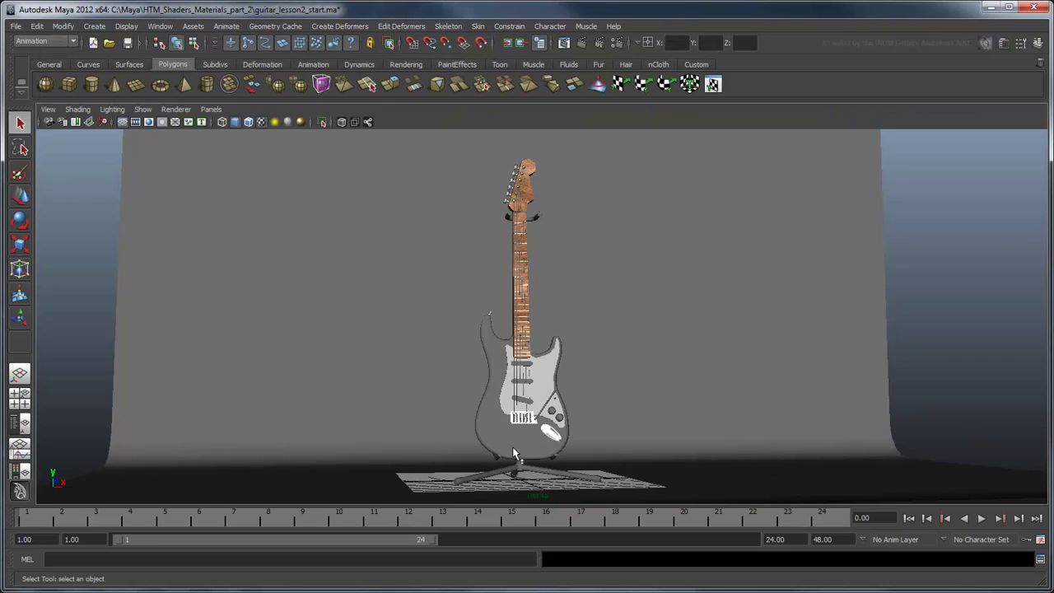
Assign body_MAT to the guitar body and render the current frame.
click(515, 452)
right_drag(488, 336, 606, 591)
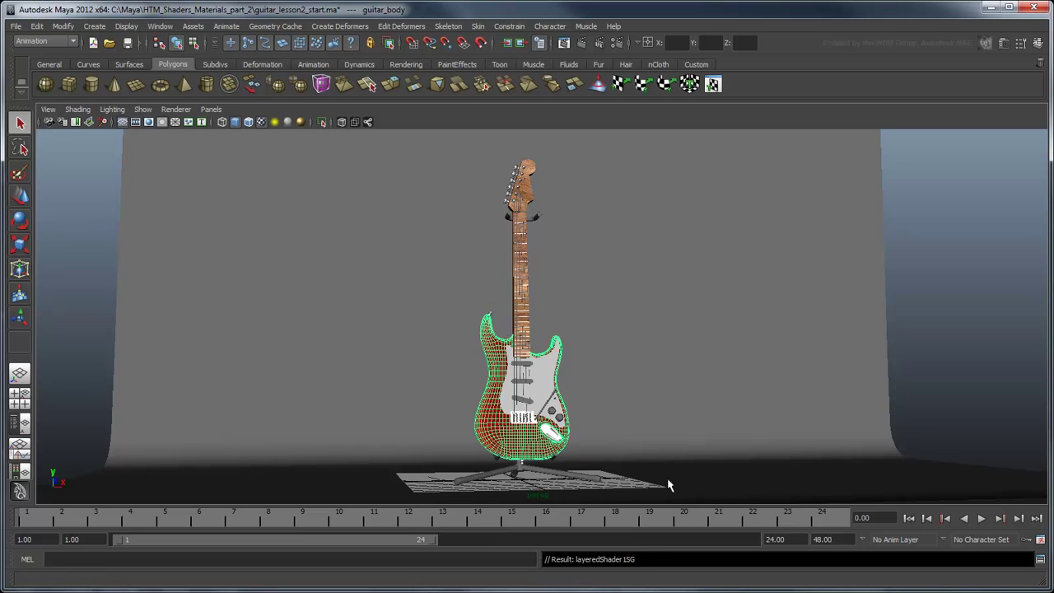
click(935, 373)
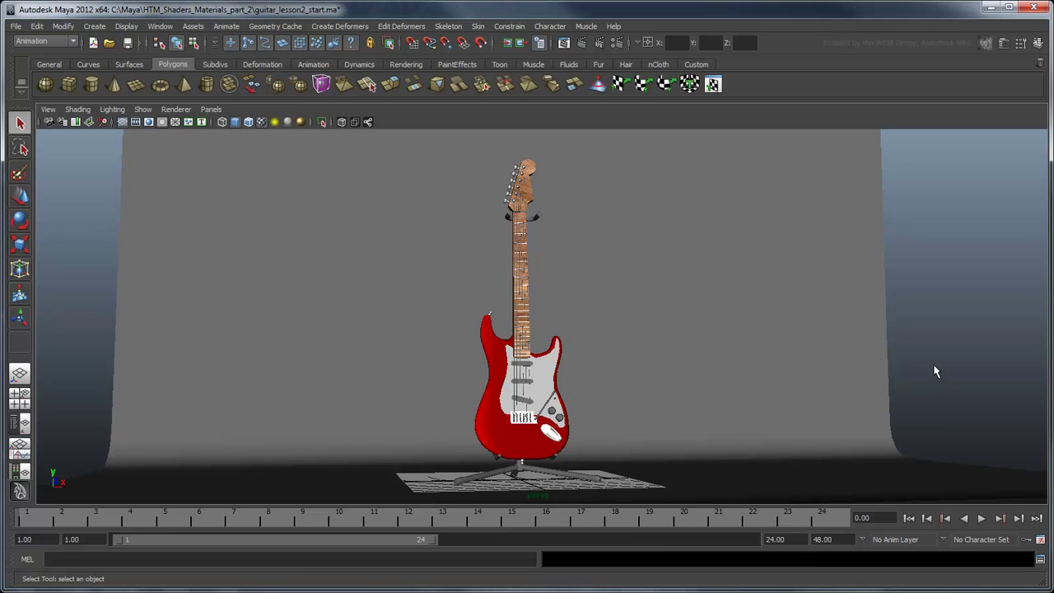
click(584, 42)
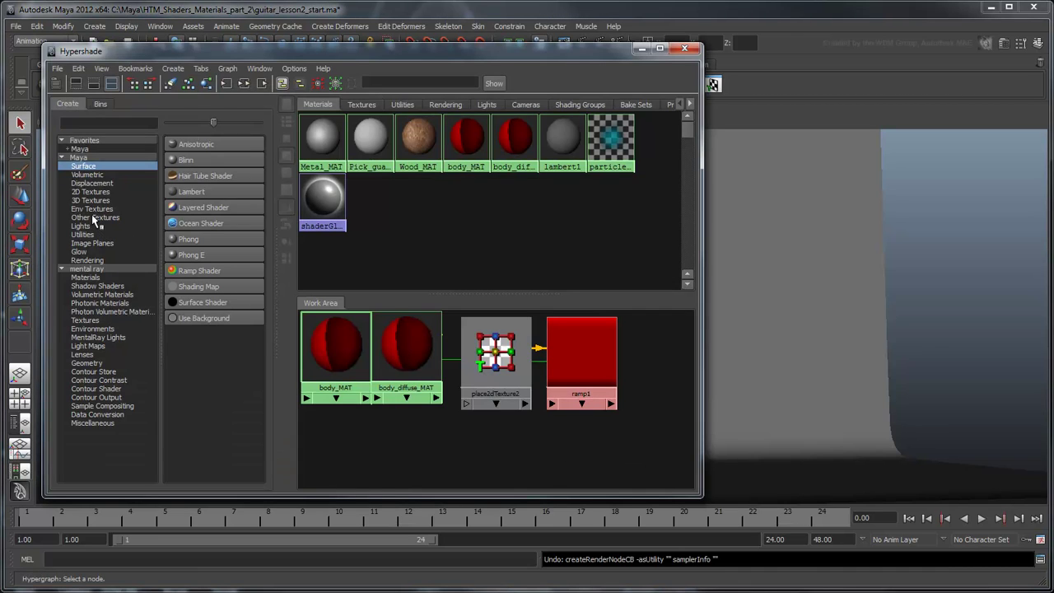
Create a Sampler Info utility node and place samplerInfo1 below body_MAT.
click(82, 234)
drag(259, 221, 263, 377)
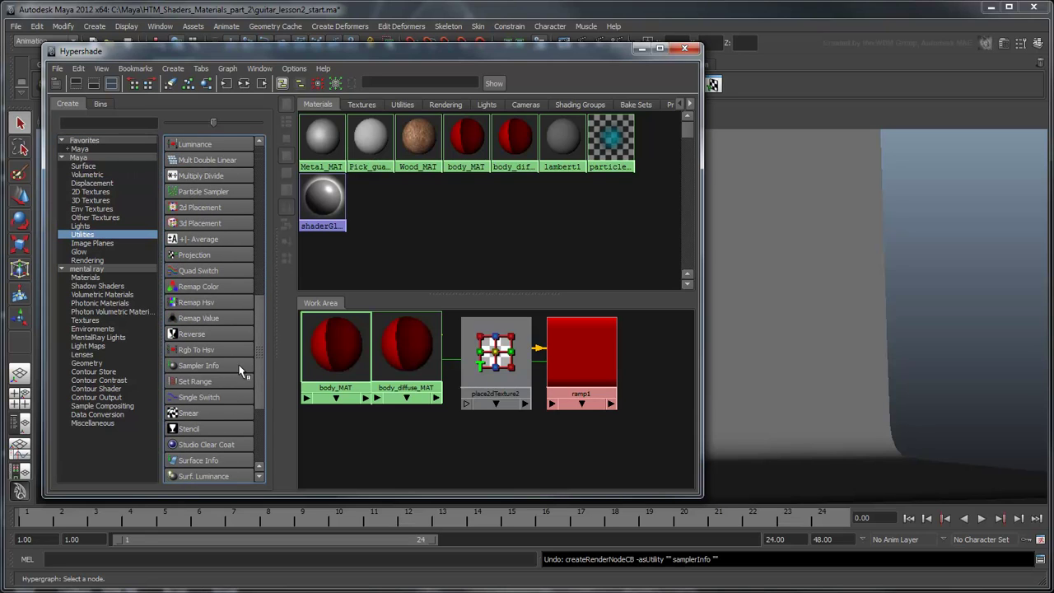
click(220, 365)
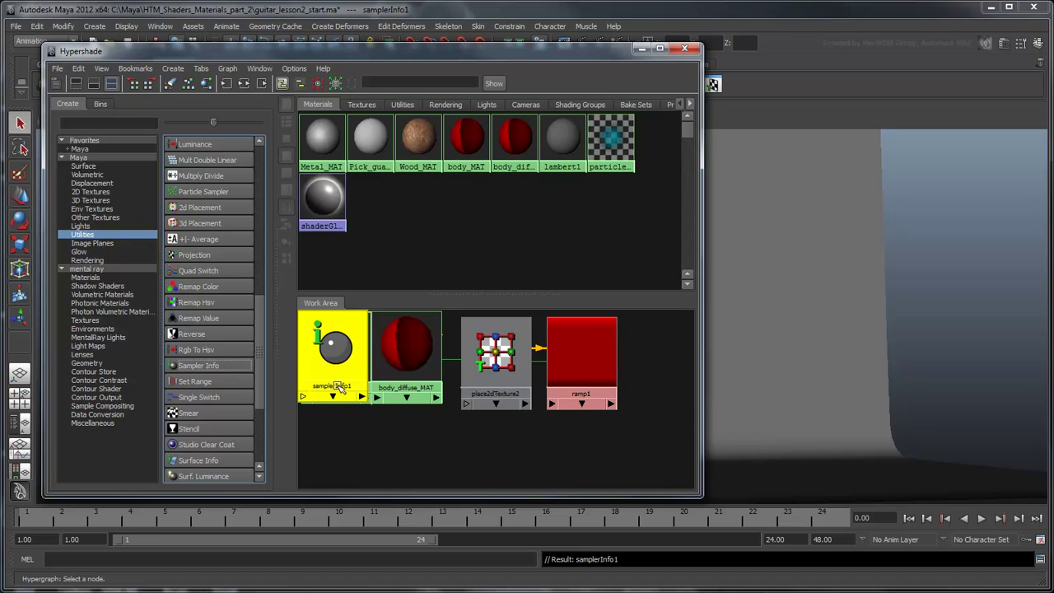
drag(332, 368, 337, 465)
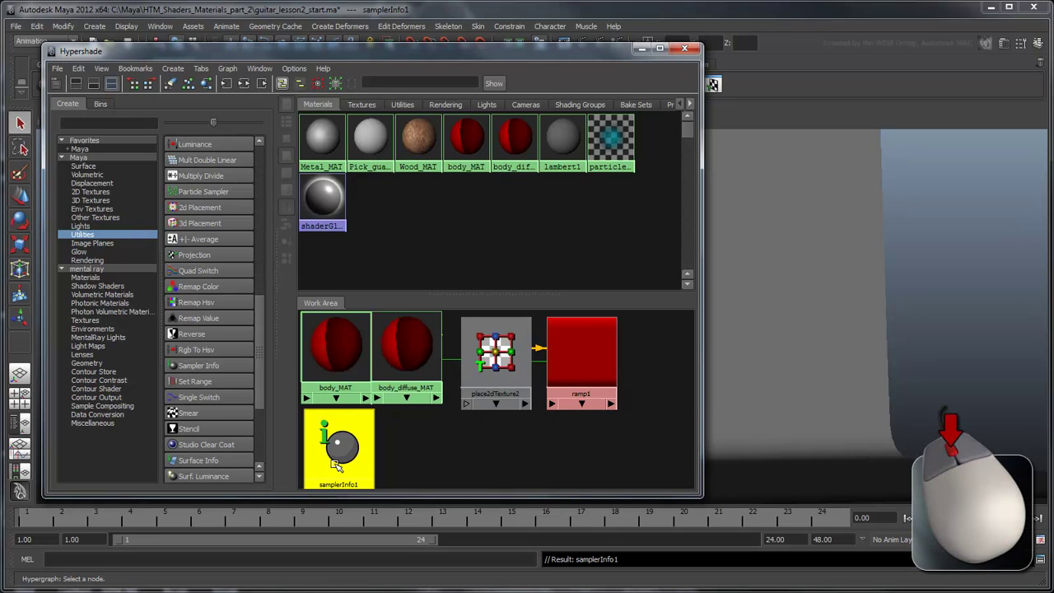
Connect samplerInfo1's facingRatio to ramp1's uvCoord vCoord in the Connection Editor.
middle_drag(336, 466, 589, 384)
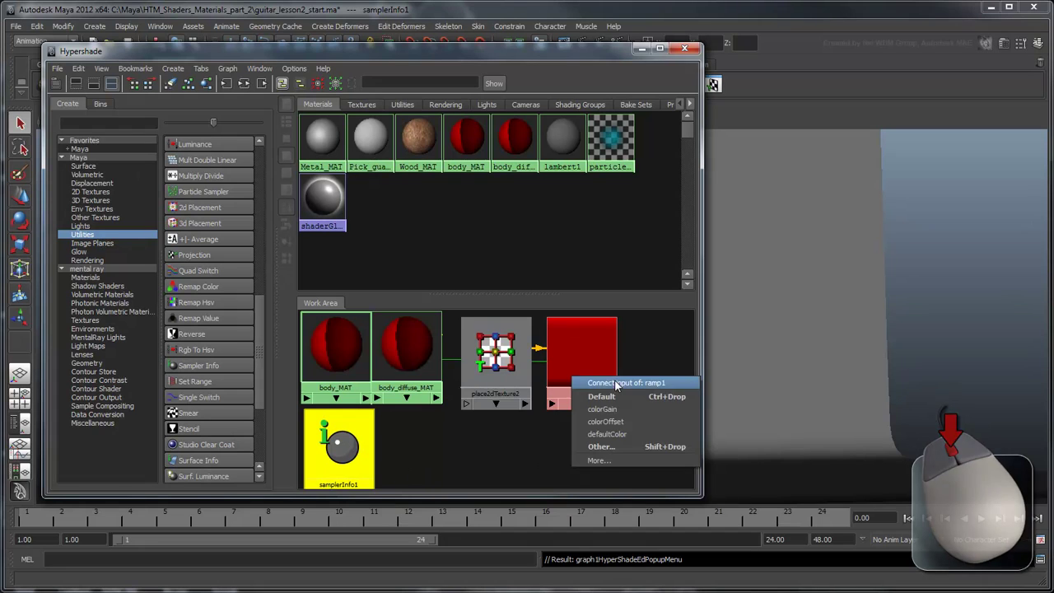
click(610, 446)
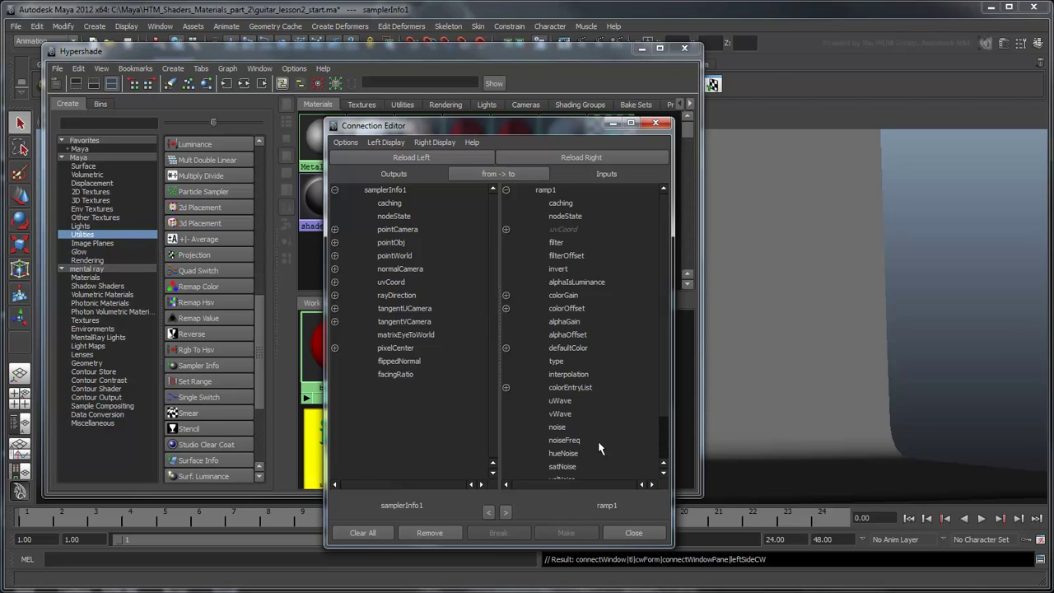
click(394, 375)
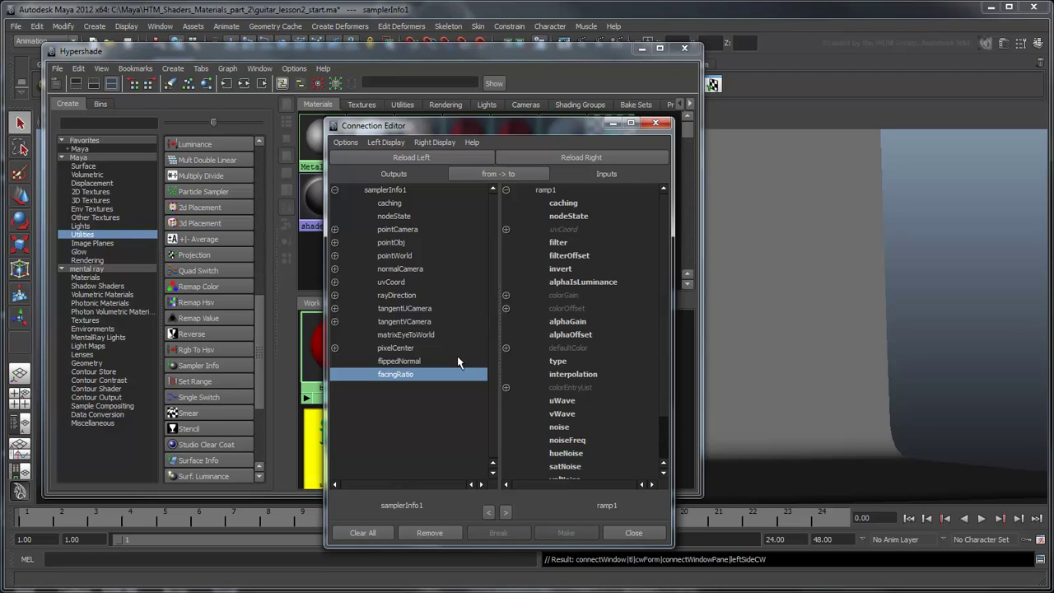
click(506, 229)
click(573, 256)
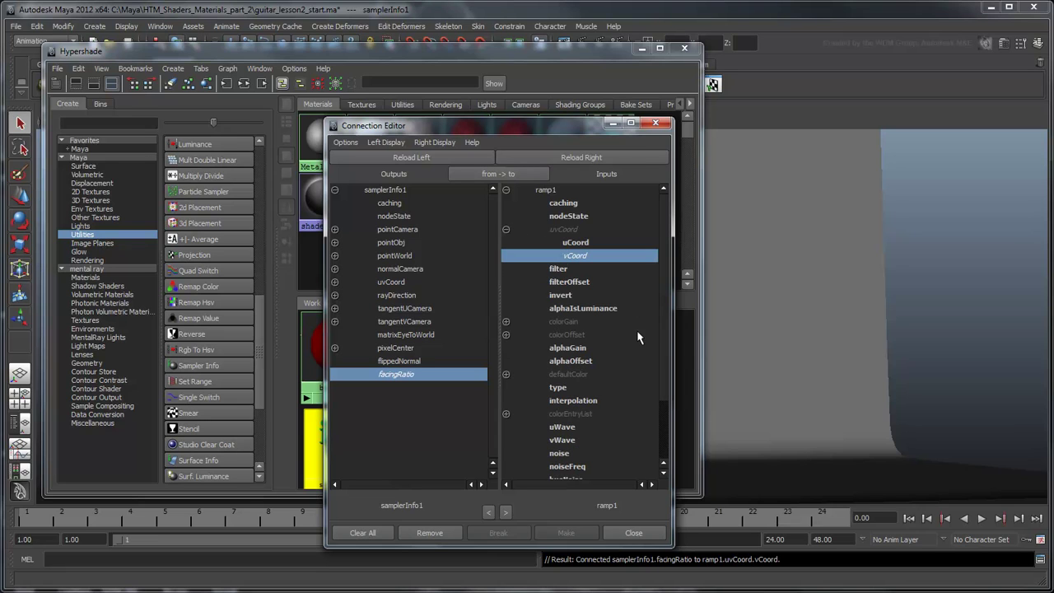
click(638, 531)
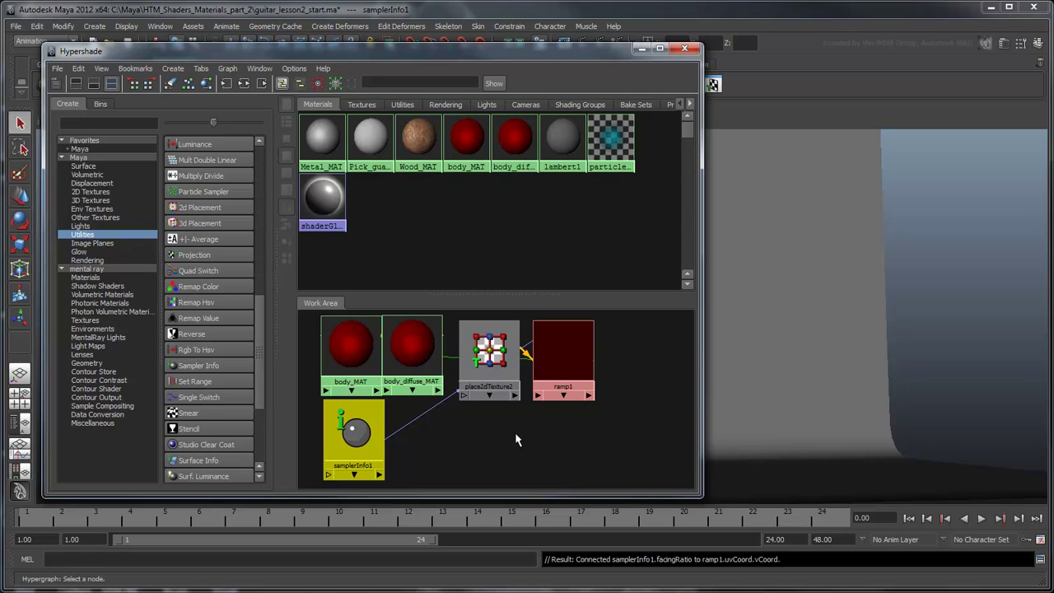
Select body_MAT and display its input and output connections in the work area.
click(346, 347)
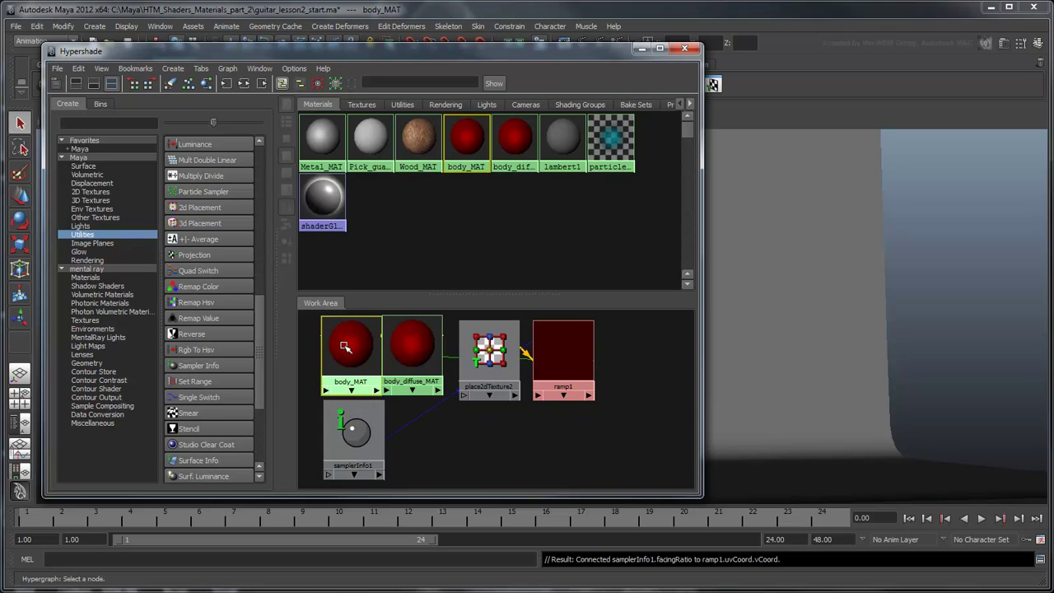
click(243, 87)
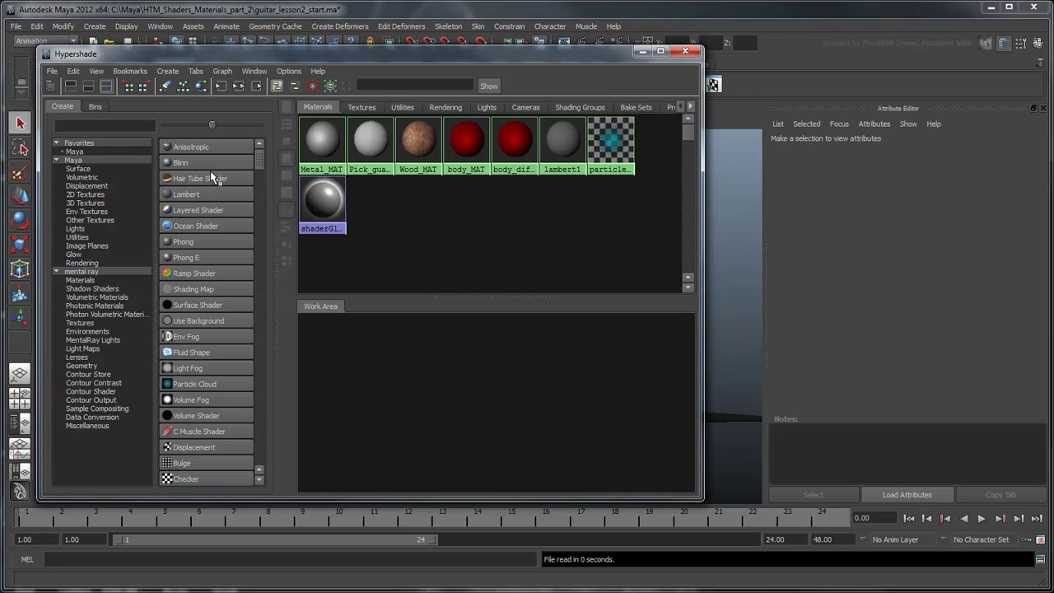
Create a Blinn material and rename blinn2 to body_specular_MAT.
click(204, 164)
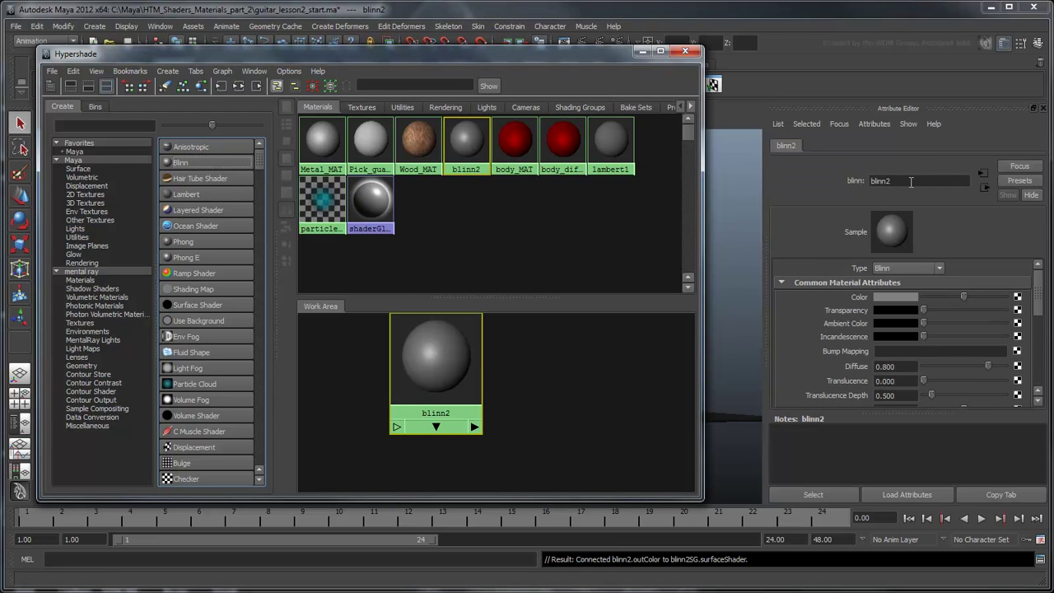
double_click(909, 181)
text(body_specular_MAT)
key(Return)
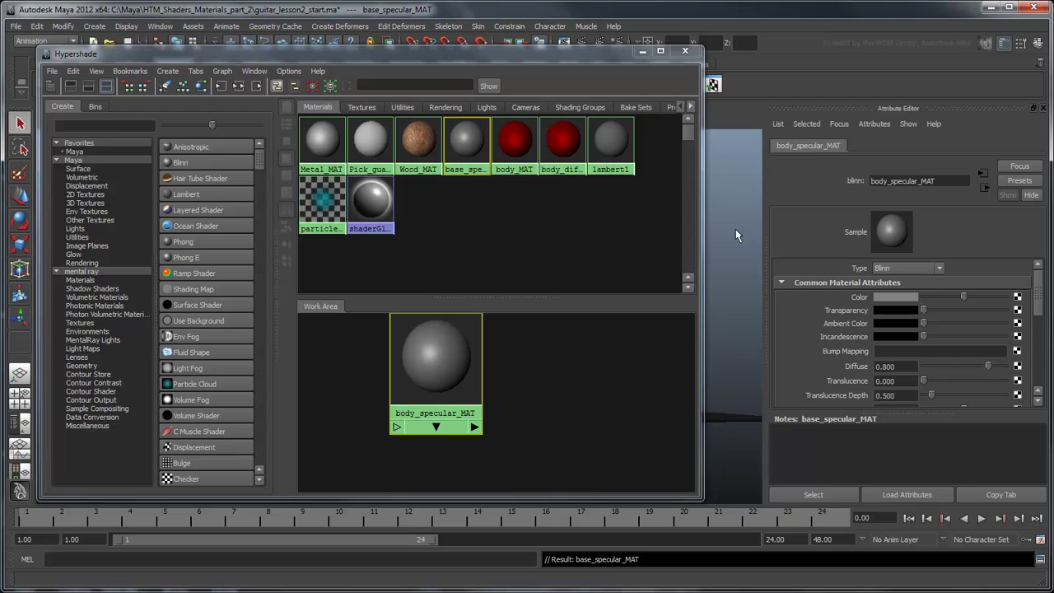
Make body_specular_MAT fully transparent and set its Specular Color to dark red (V 0.573).
drag(923, 310, 1008, 311)
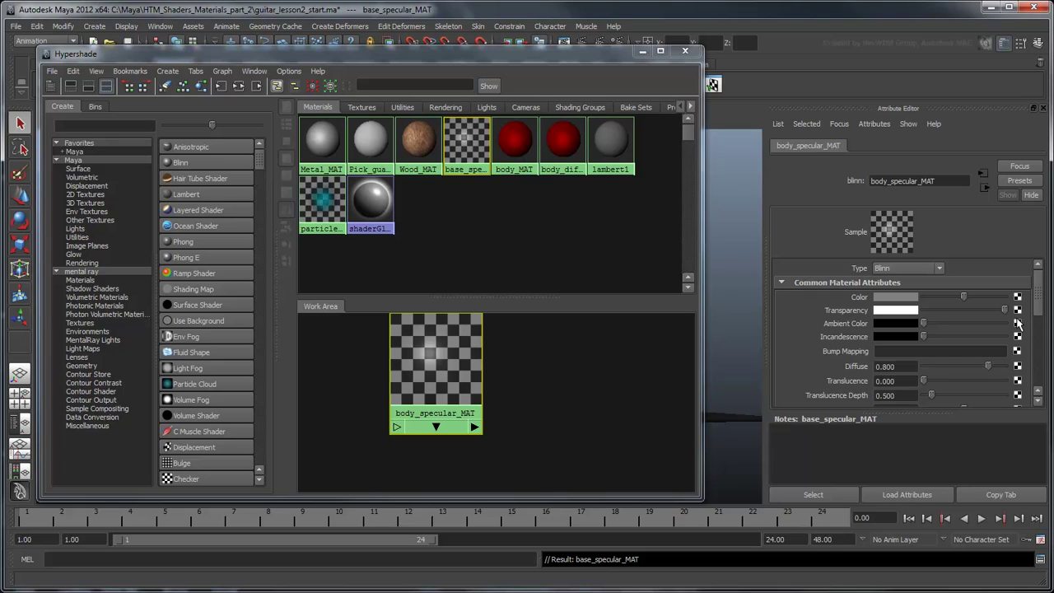
drag(930, 412, 928, 468)
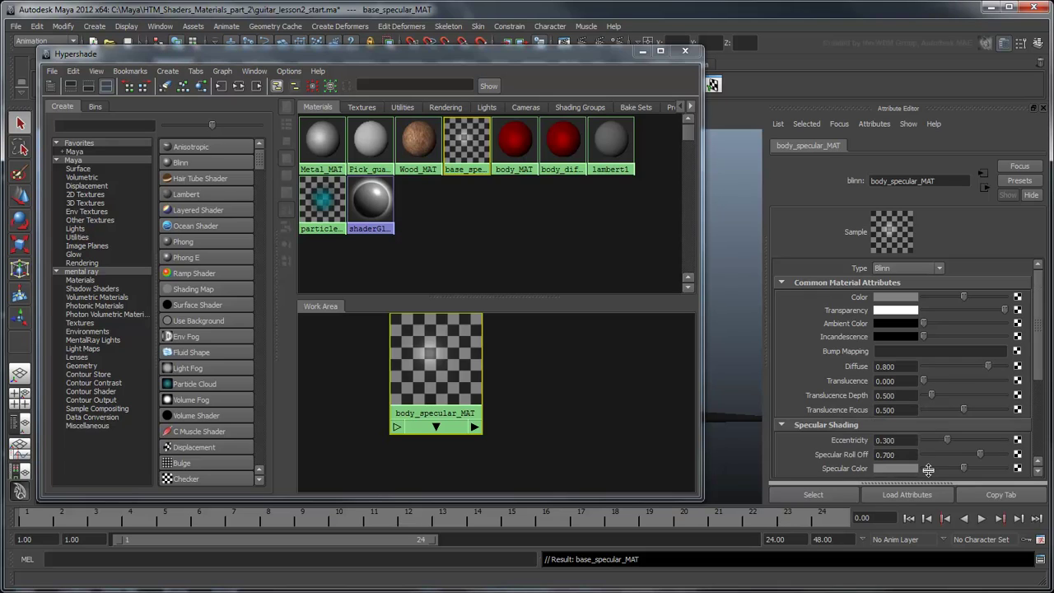
drag(1036, 341, 1046, 406)
click(910, 346)
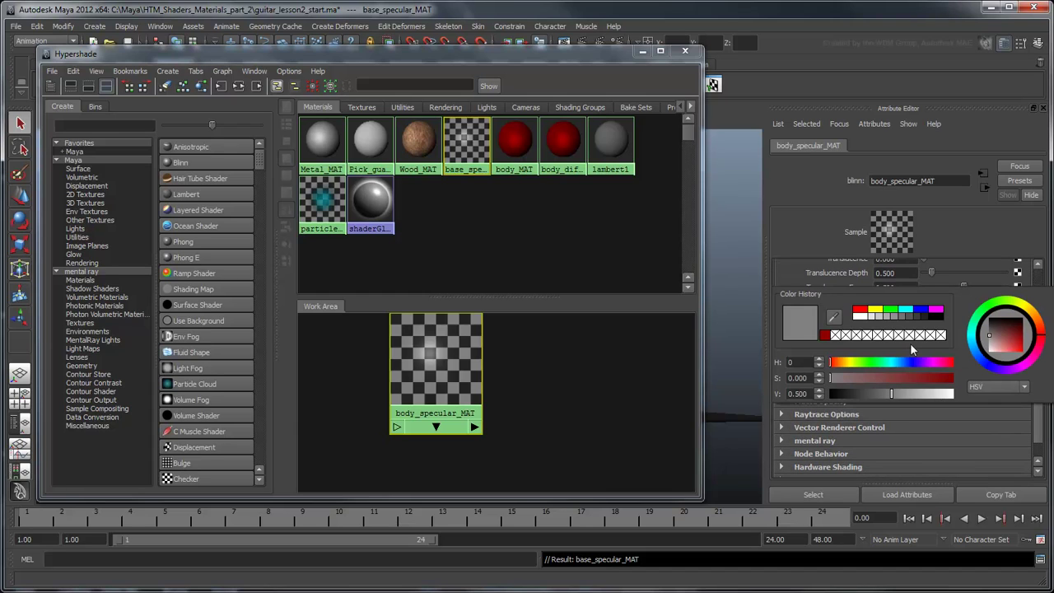
click(824, 335)
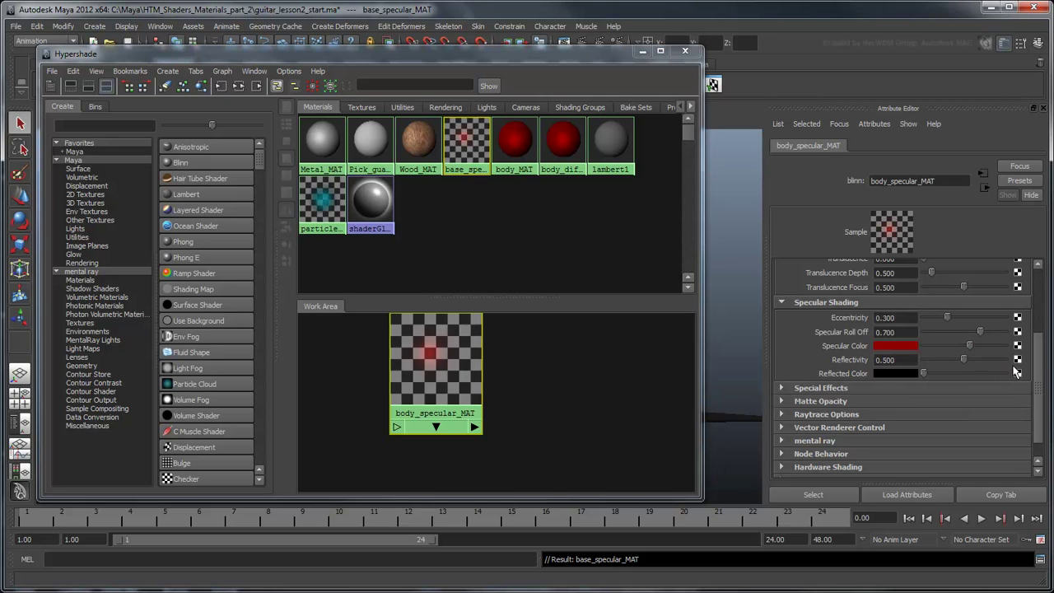
Map a ramp texture onto the specular material and remove its green middle entry.
click(1017, 360)
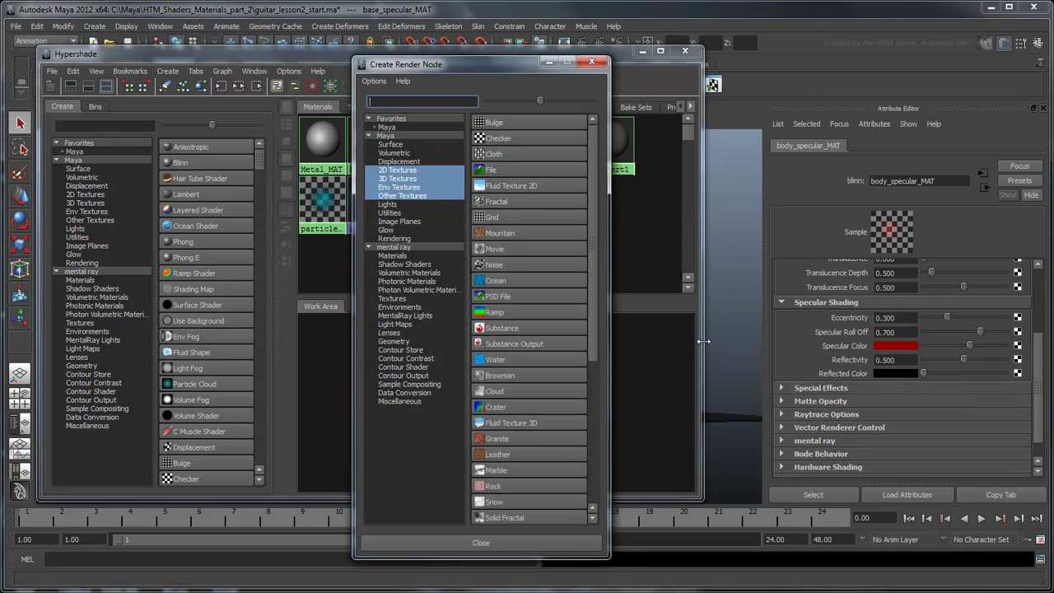
click(494, 312)
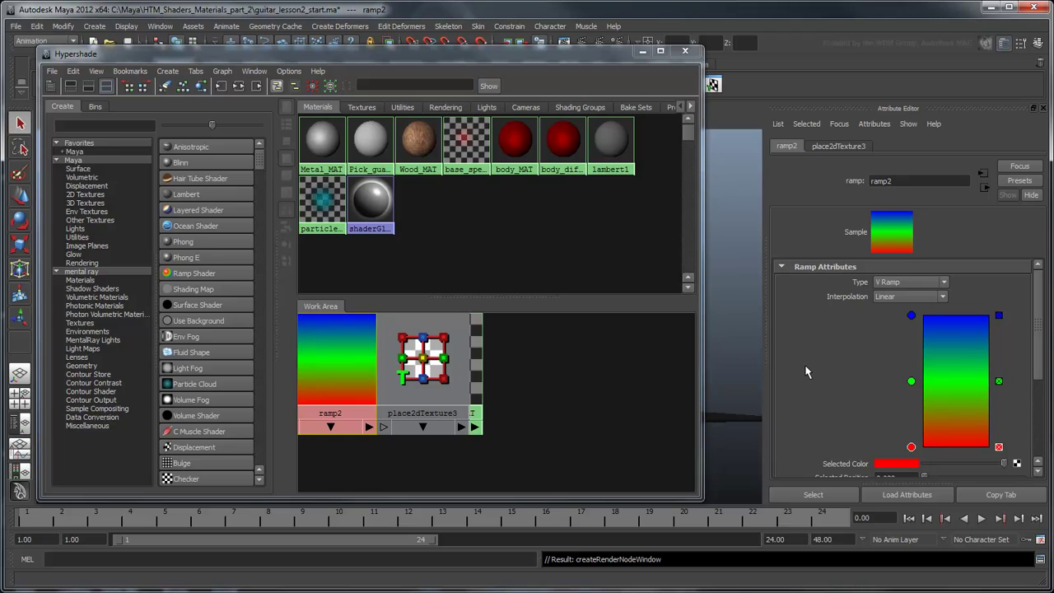
click(999, 380)
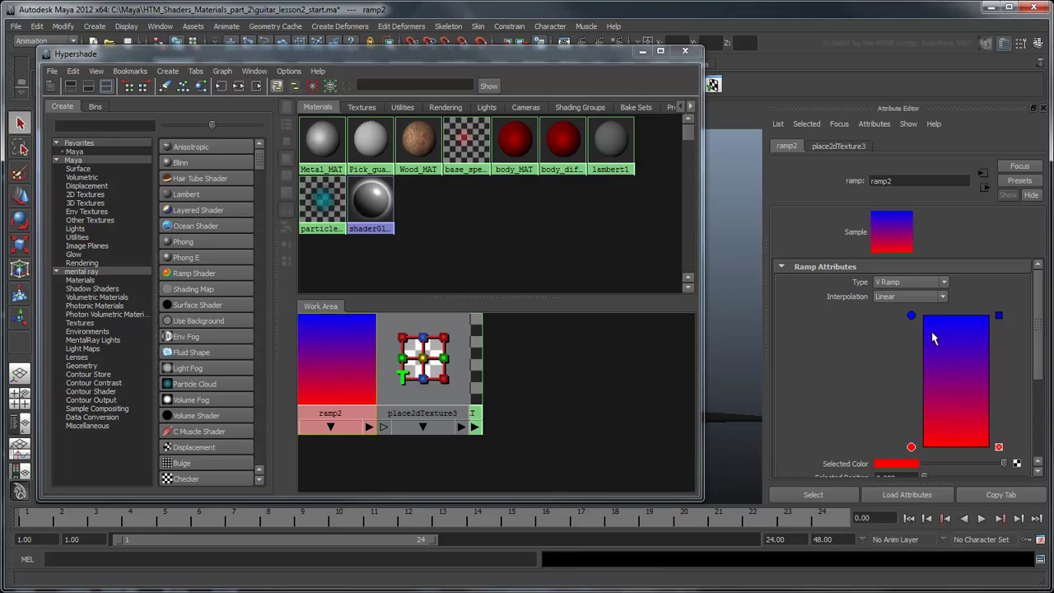
Make ramp2's top colour near-black and bottom light grey, with Exponential Down interpolation.
click(911, 316)
click(903, 465)
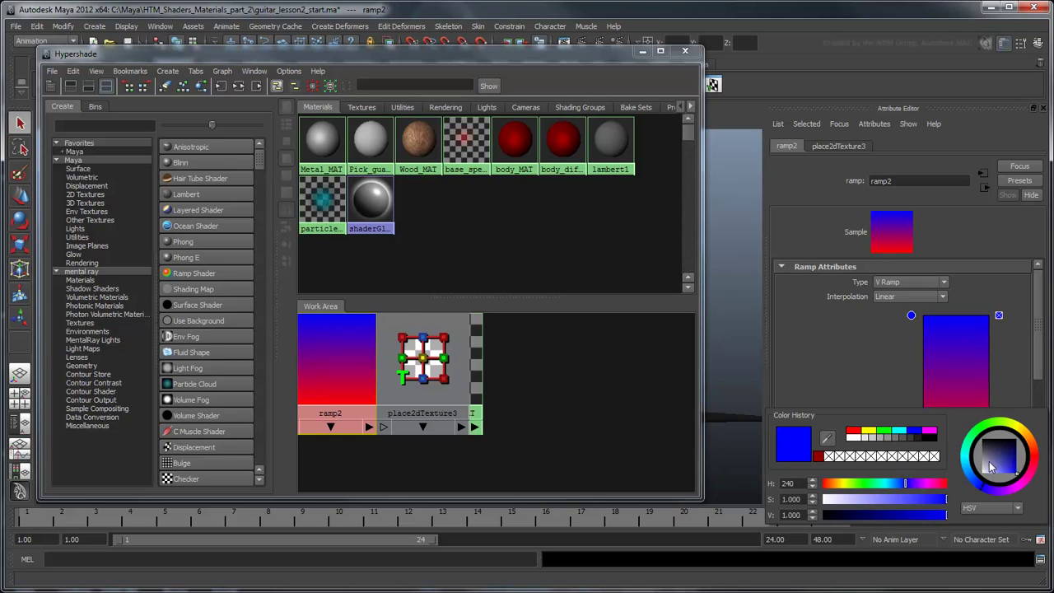
drag(987, 453, 981, 443)
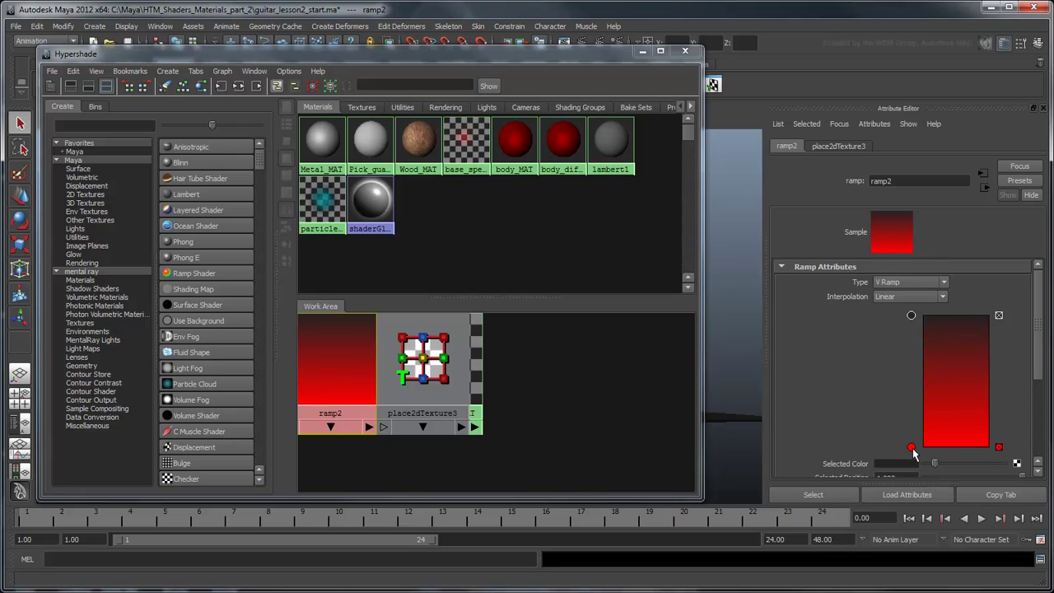
click(911, 447)
click(911, 463)
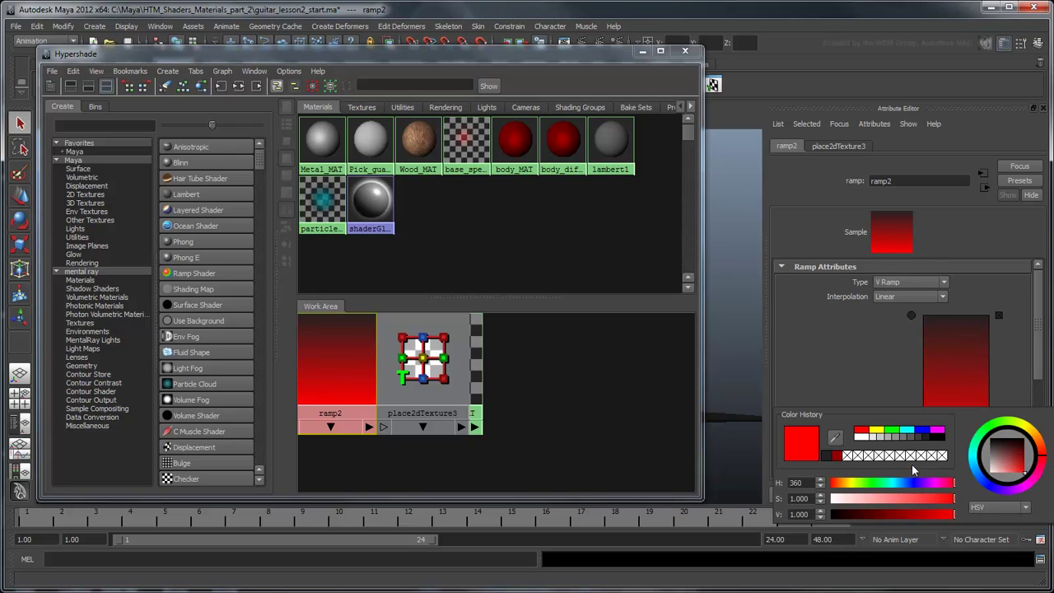
click(999, 470)
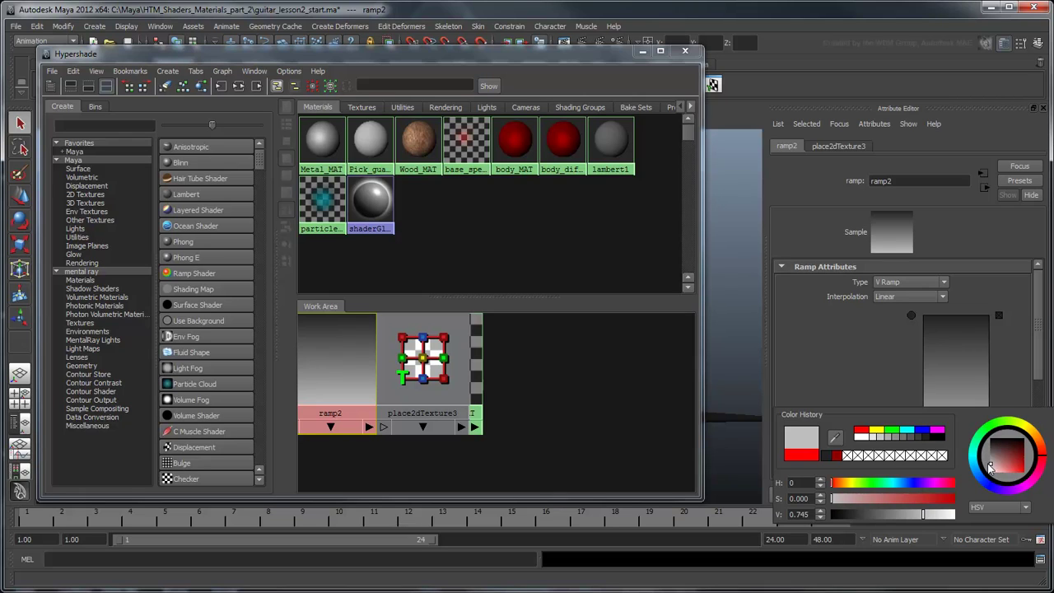
click(889, 299)
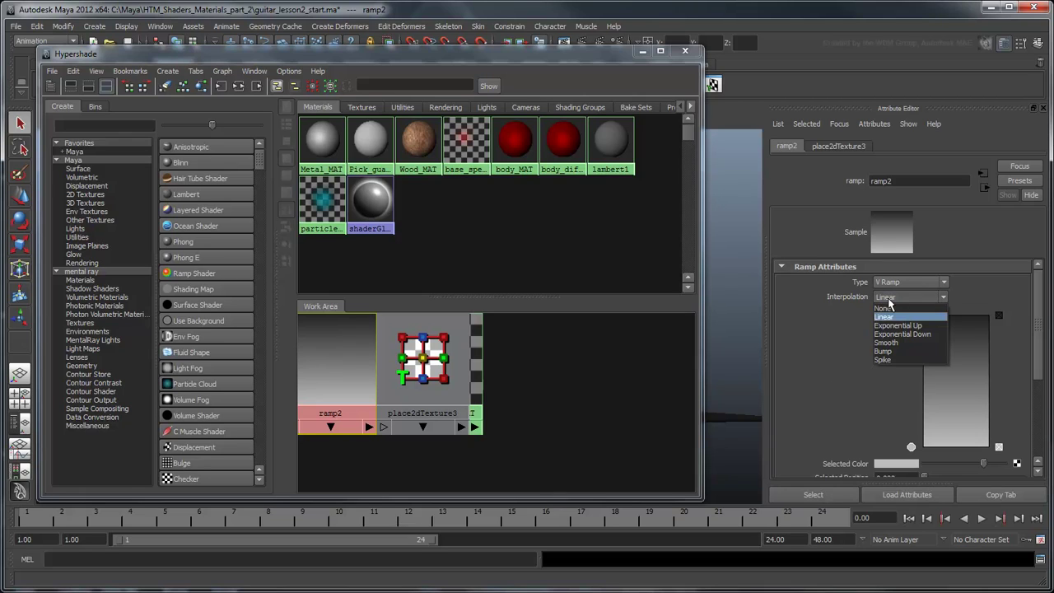
click(912, 332)
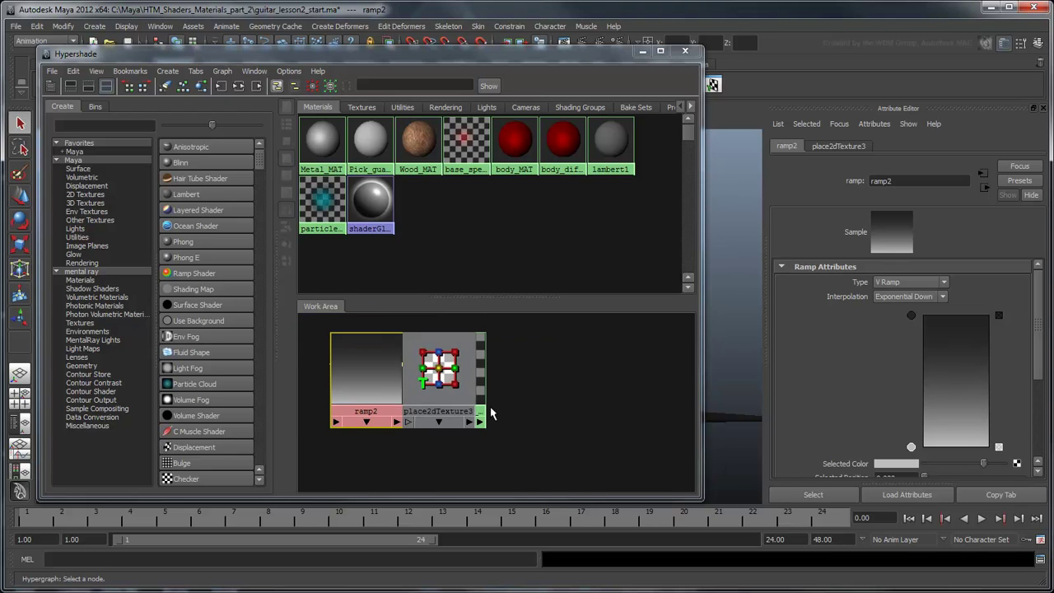
Tidy ramp2's graph layout and create a Sampler Info utility node.
click(570, 409)
drag(570, 409, 571, 373)
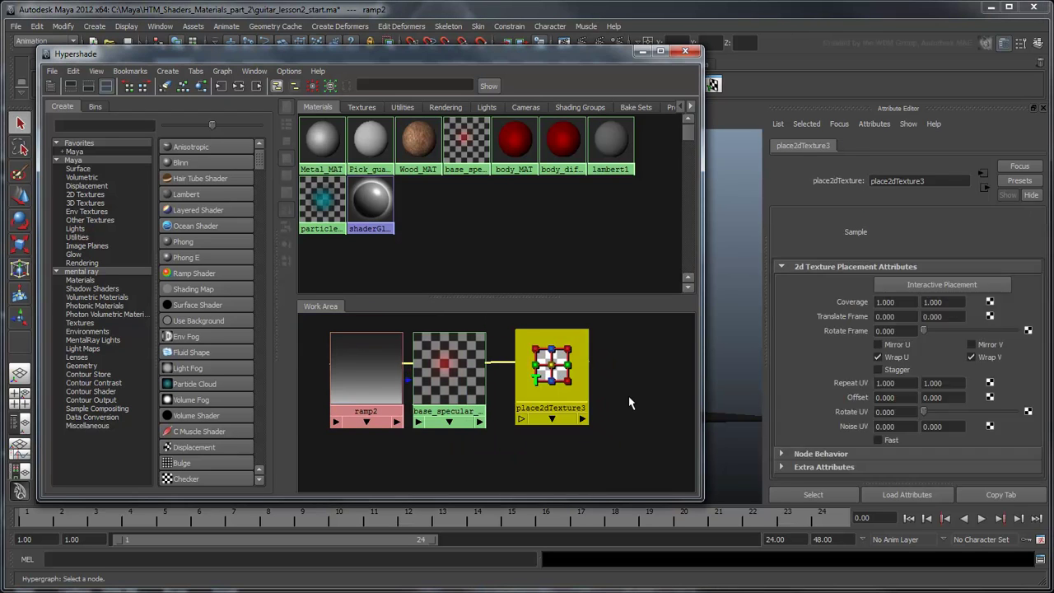
click(298, 372)
click(89, 237)
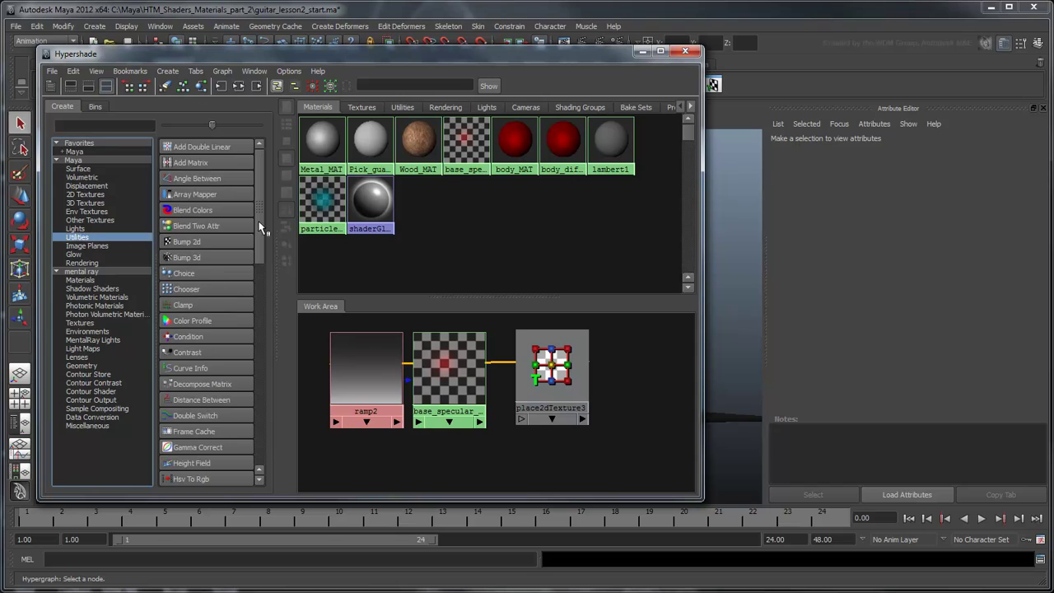
drag(264, 223, 261, 385)
click(208, 289)
Connect samplerInfo2's facingRatio to ramp2's uvCoord vCoord, then graph the network's connections.
middle_drag(644, 390, 370, 405)
click(411, 450)
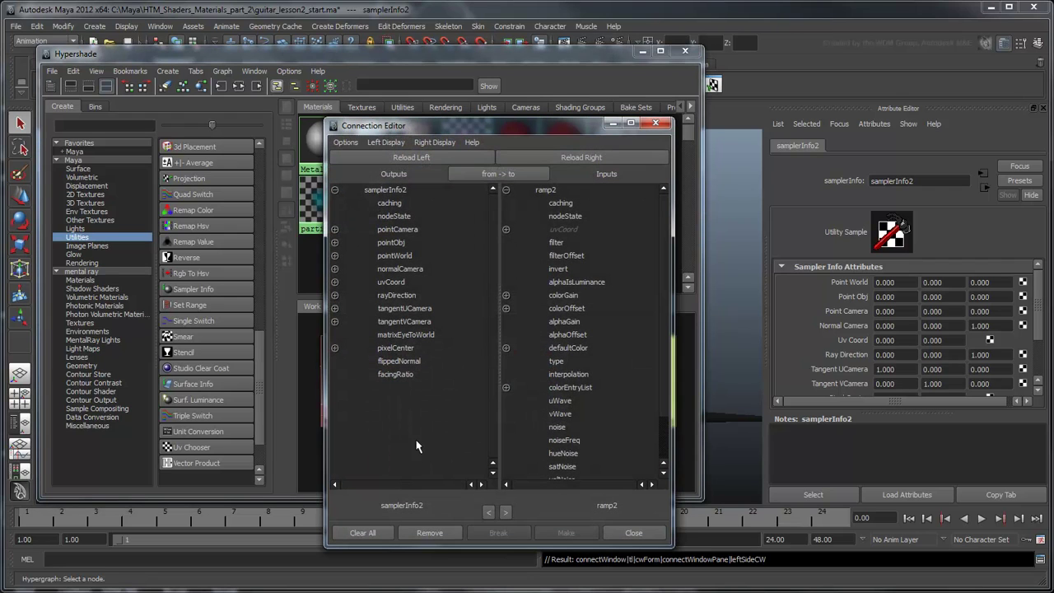
click(403, 374)
click(506, 229)
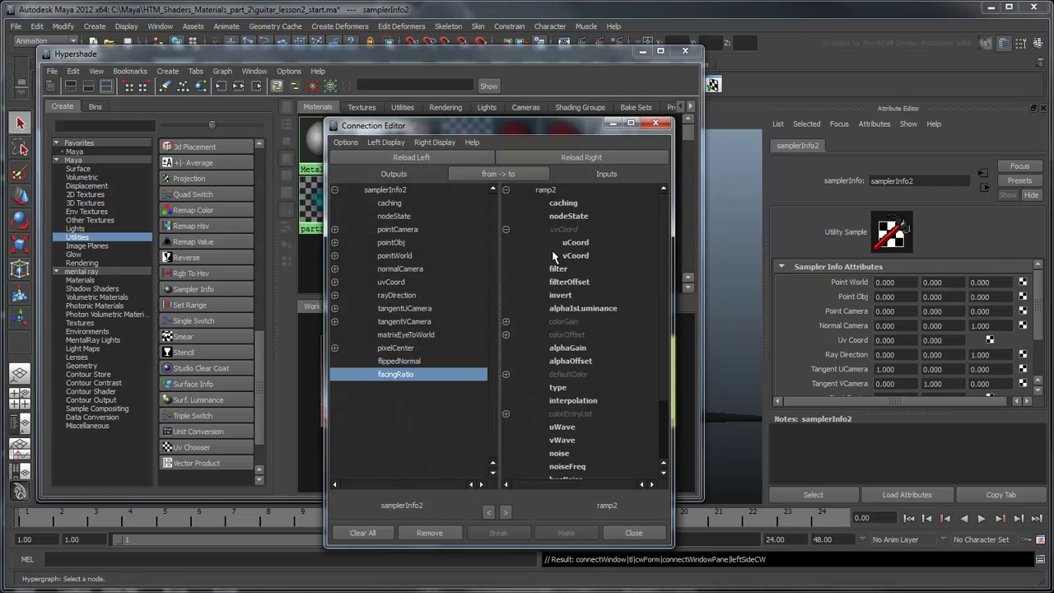
click(574, 255)
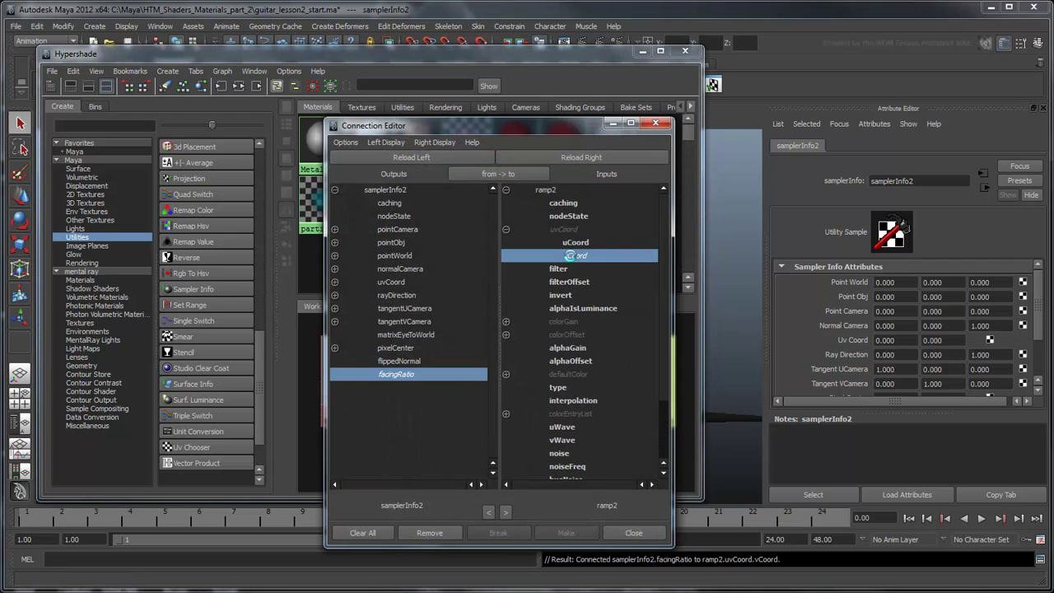
click(638, 531)
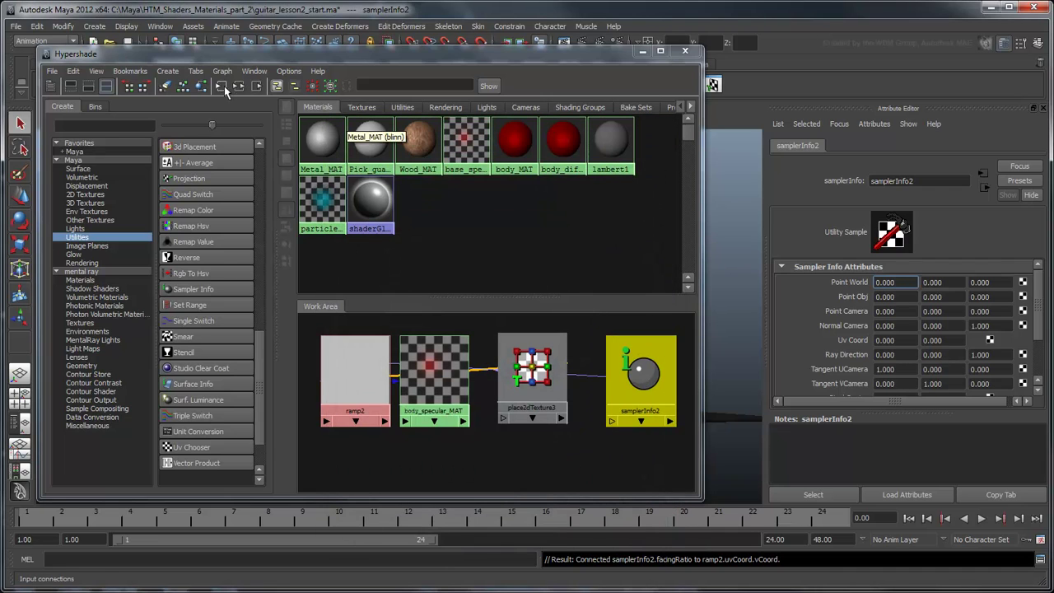
click(238, 87)
Layer body_specular_MAT into body_MAT ahead of the diffuse layer, then close Hypershade.
click(582, 461)
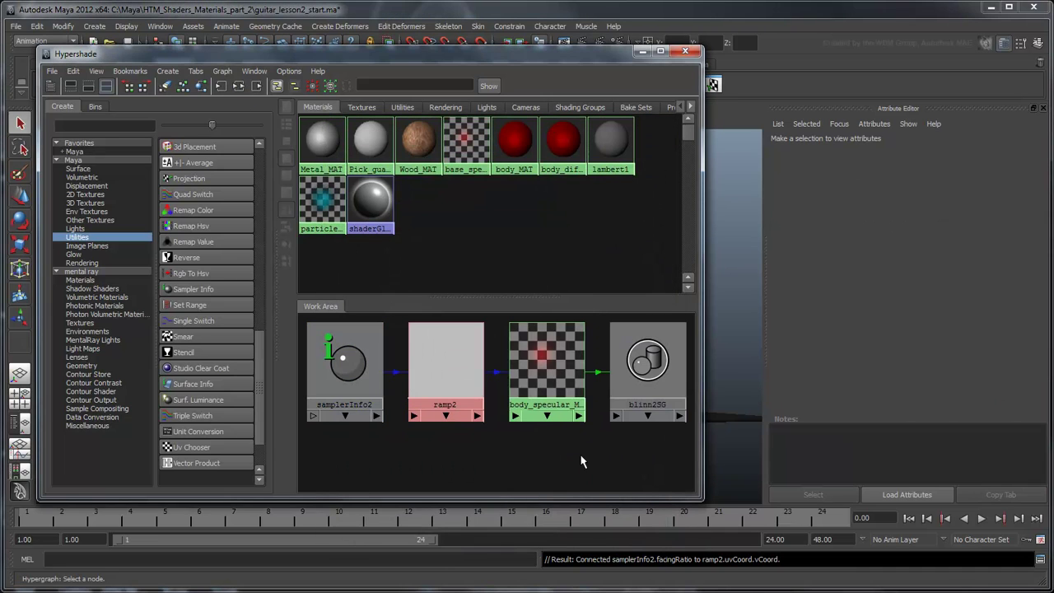
click(513, 165)
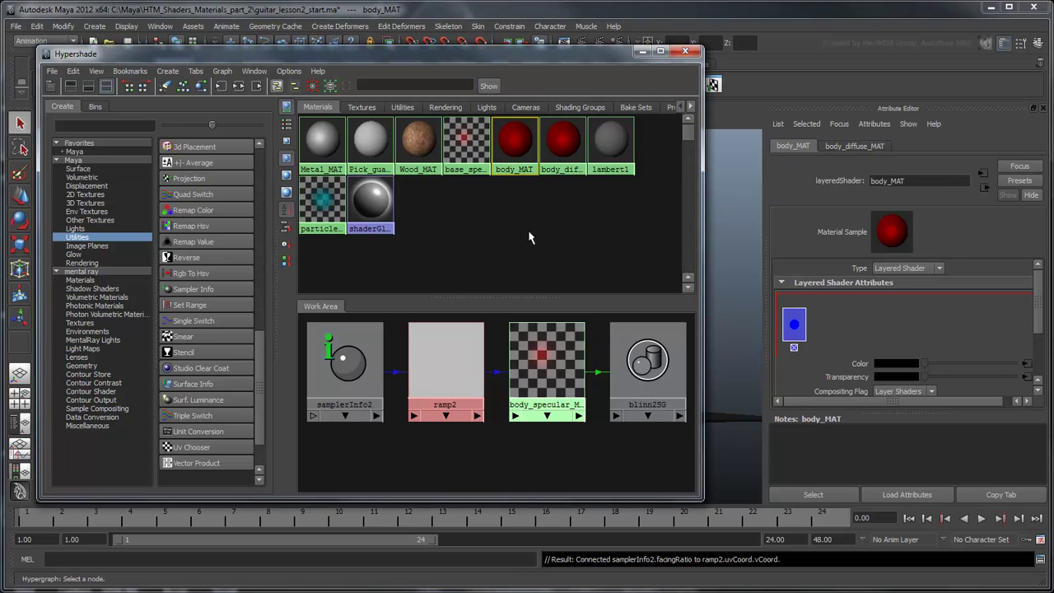
middle_drag(536, 251, 830, 332)
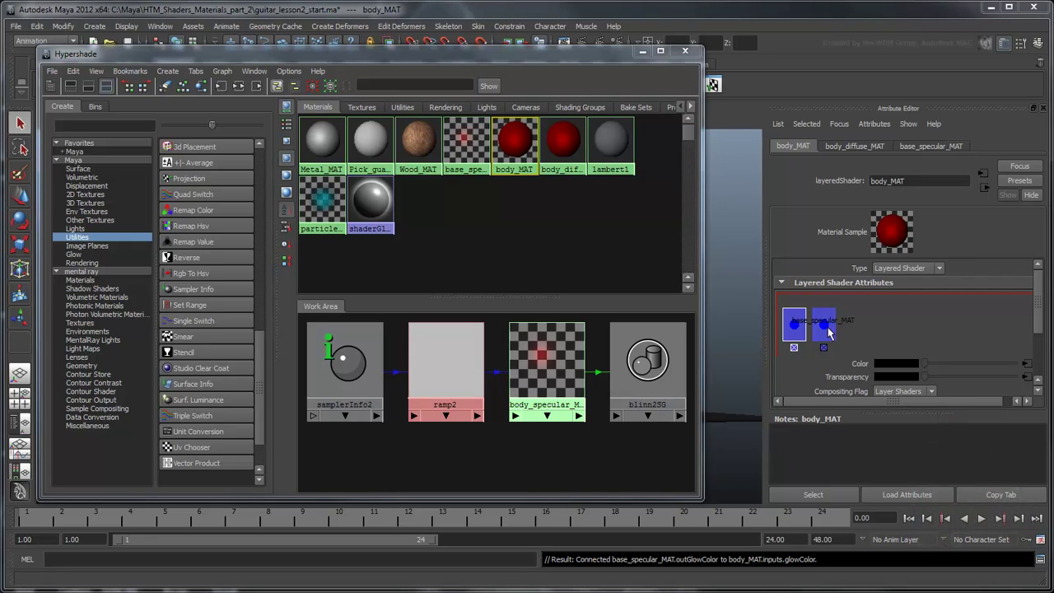
middle_drag(829, 332, 779, 328)
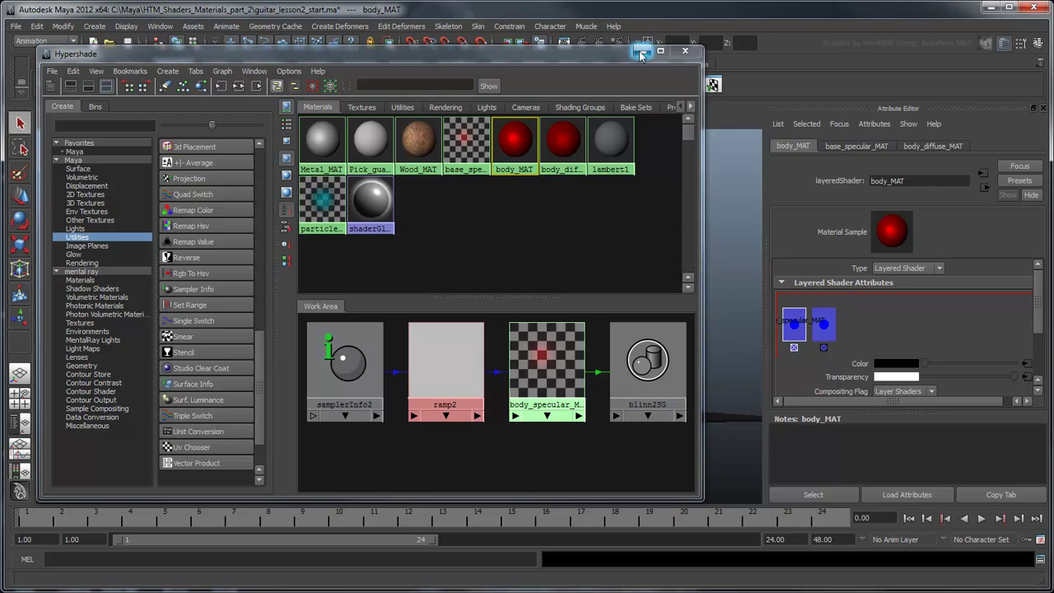
click(685, 51)
click(1042, 108)
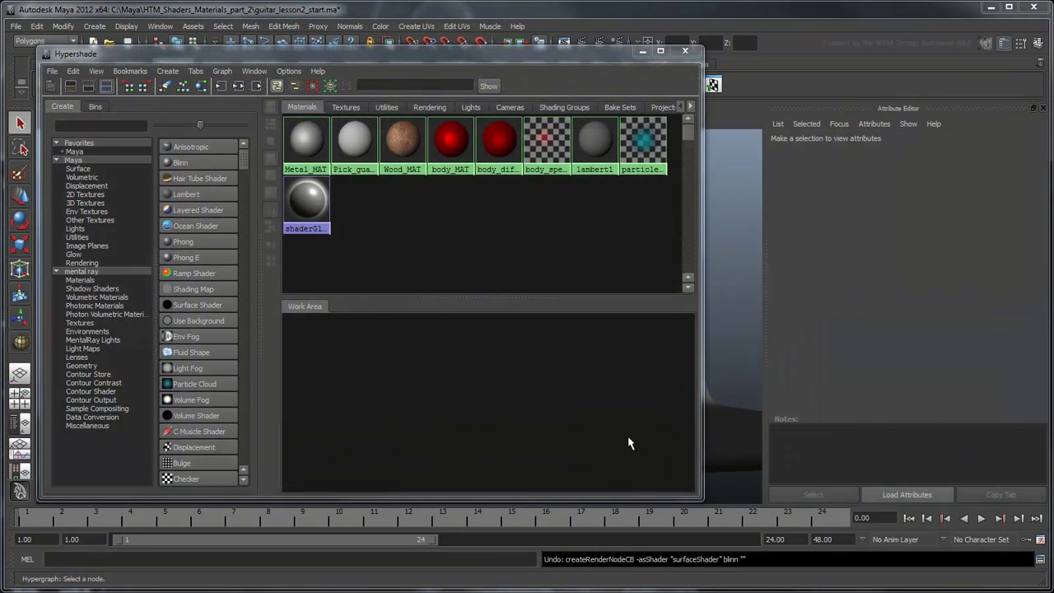
Create a new Blinn material and rename it body_flakes_MAT.
click(183, 162)
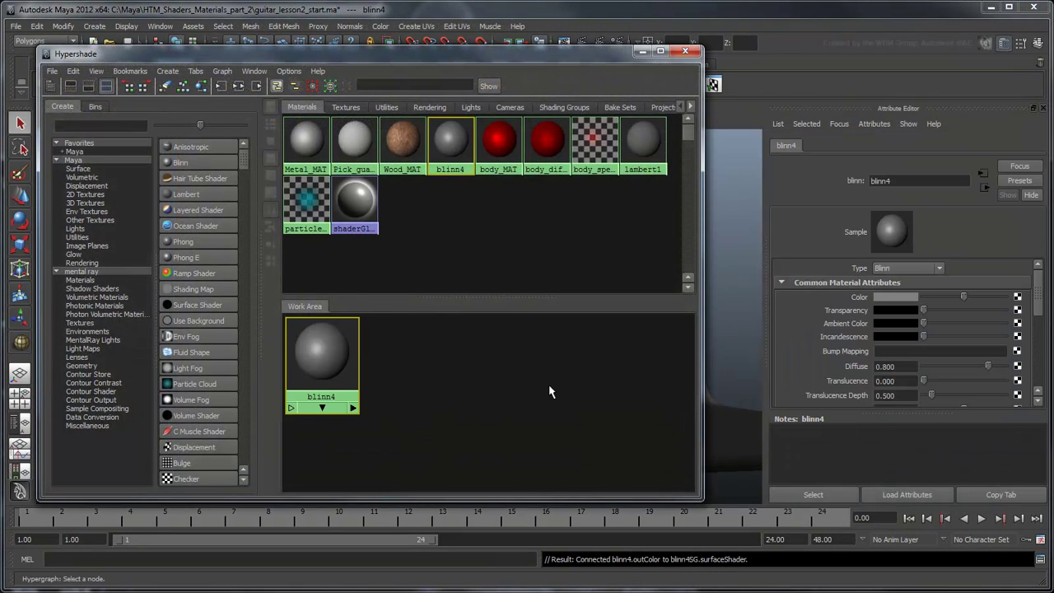
double_click(900, 180)
text(body)
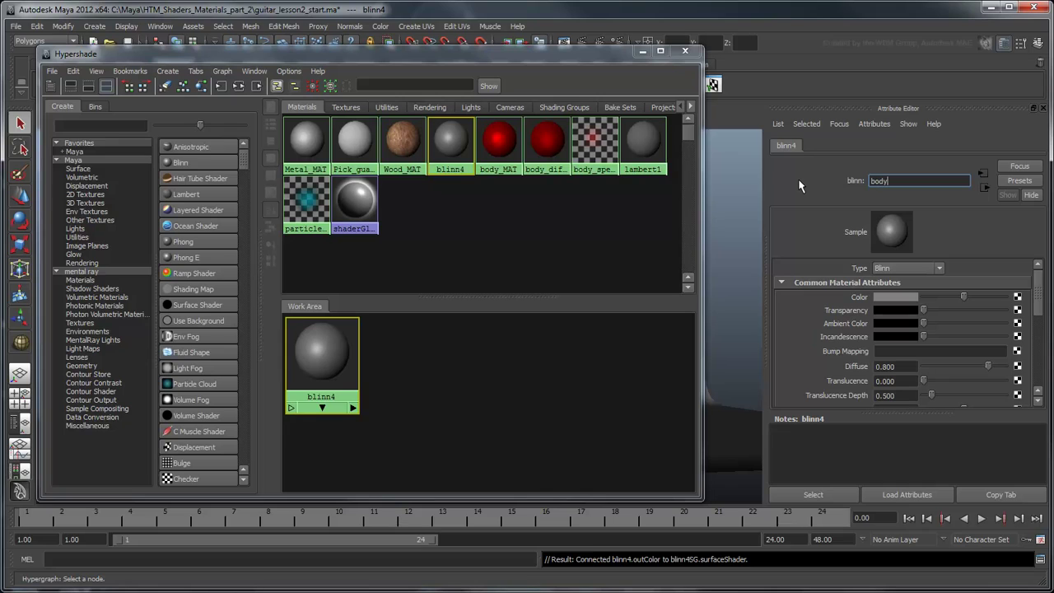
text(_flakes_MAT)
key(Return)
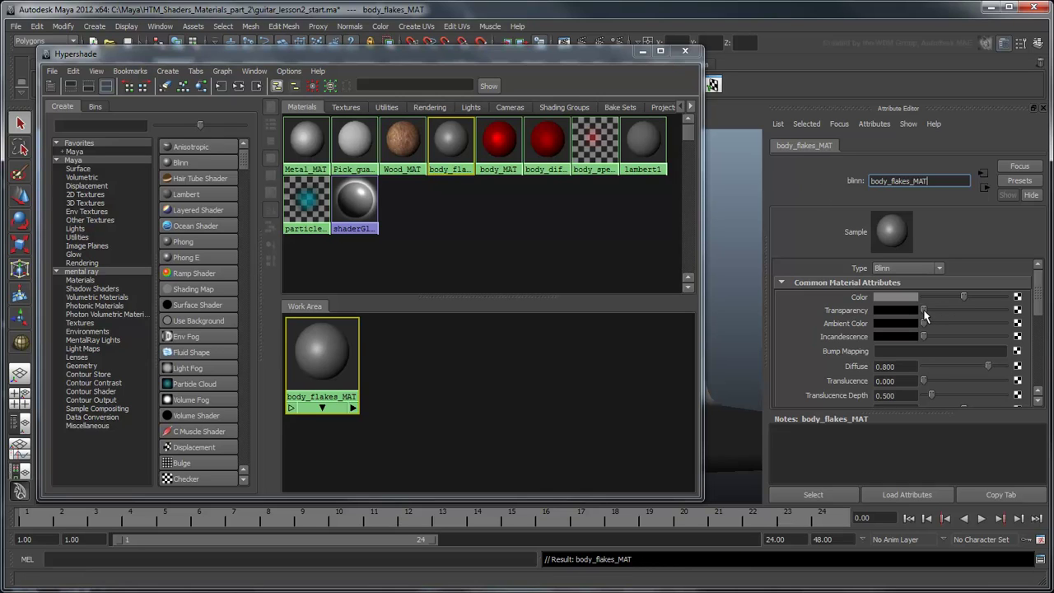
Make body_flakes_MAT partly transparent and set its specular colour to black.
drag(923, 310, 952, 311)
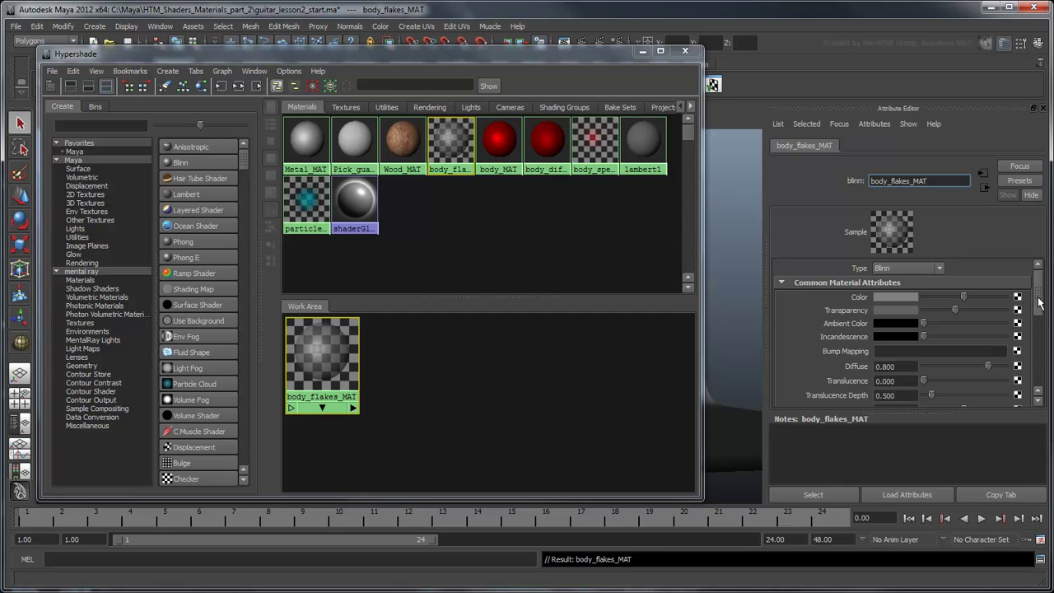
drag(1039, 303, 1039, 346)
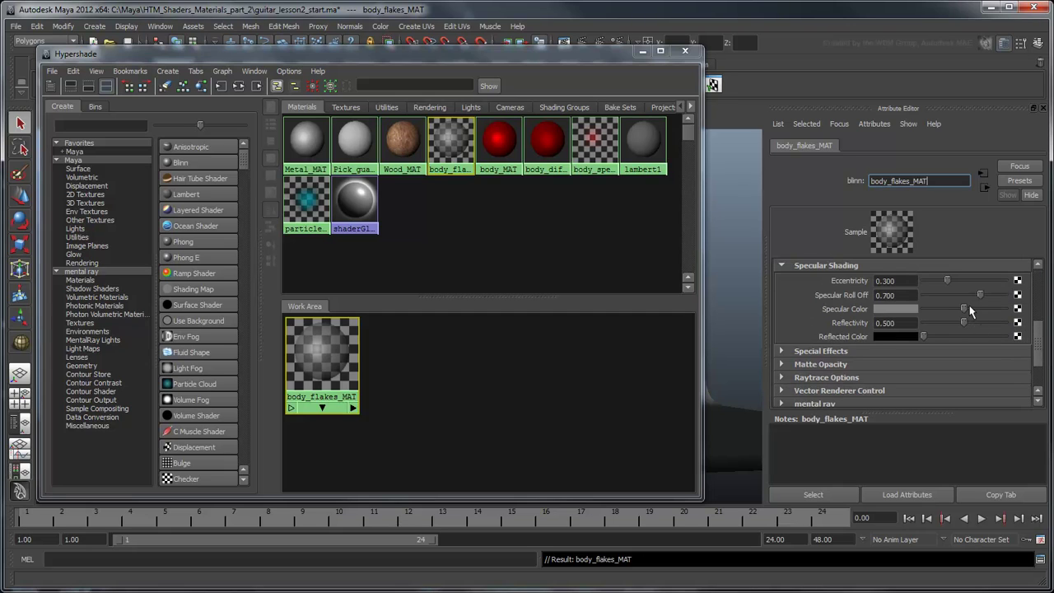
drag(965, 311, 907, 313)
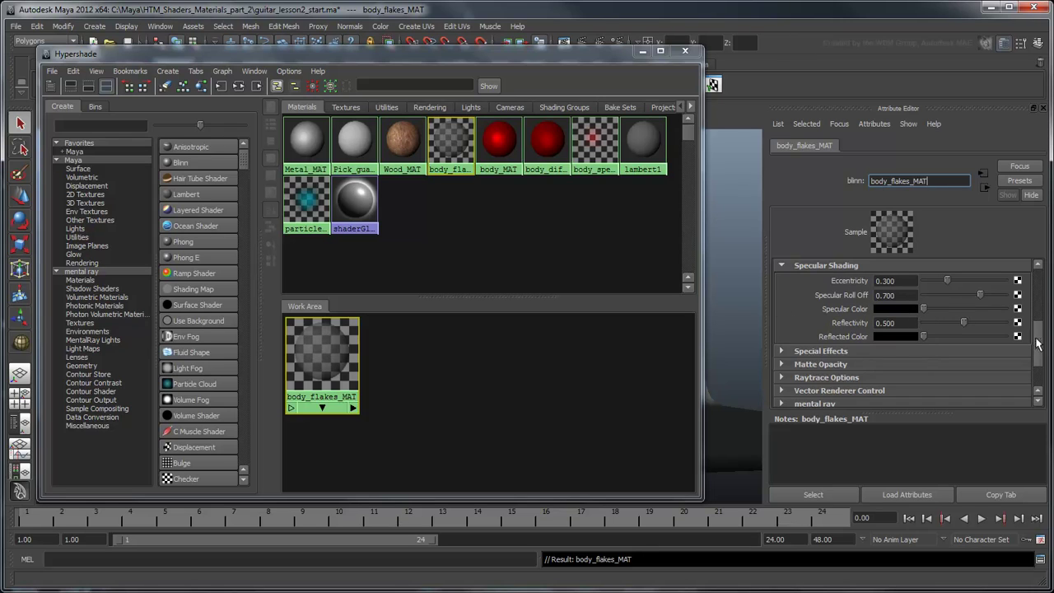
drag(1036, 340, 1047, 284)
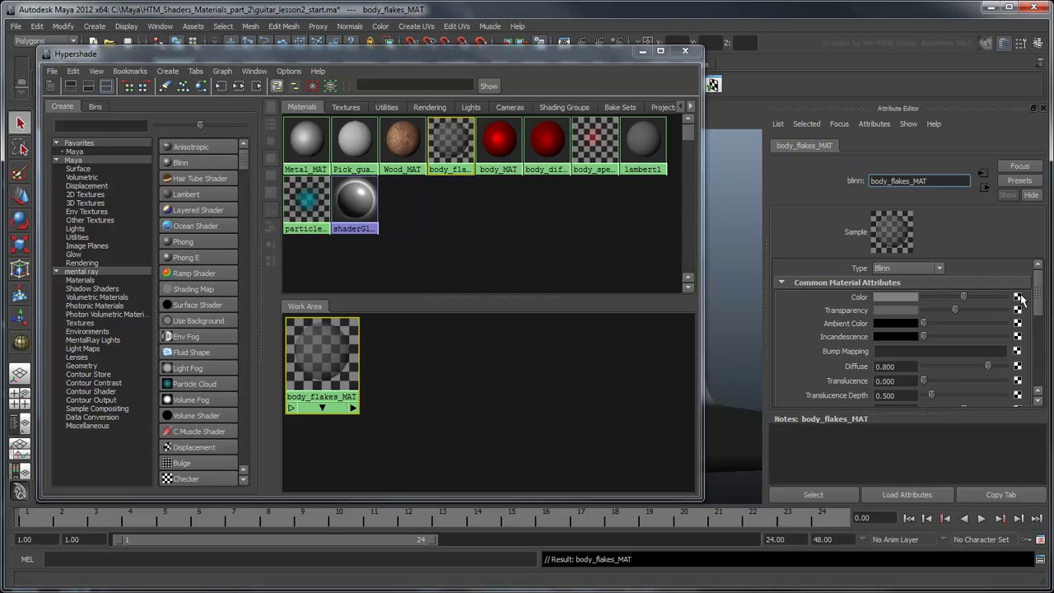
Map a Leather 3D texture onto body_flakes_MAT's colour and tuck place3dTexture2 beside it.
click(1019, 298)
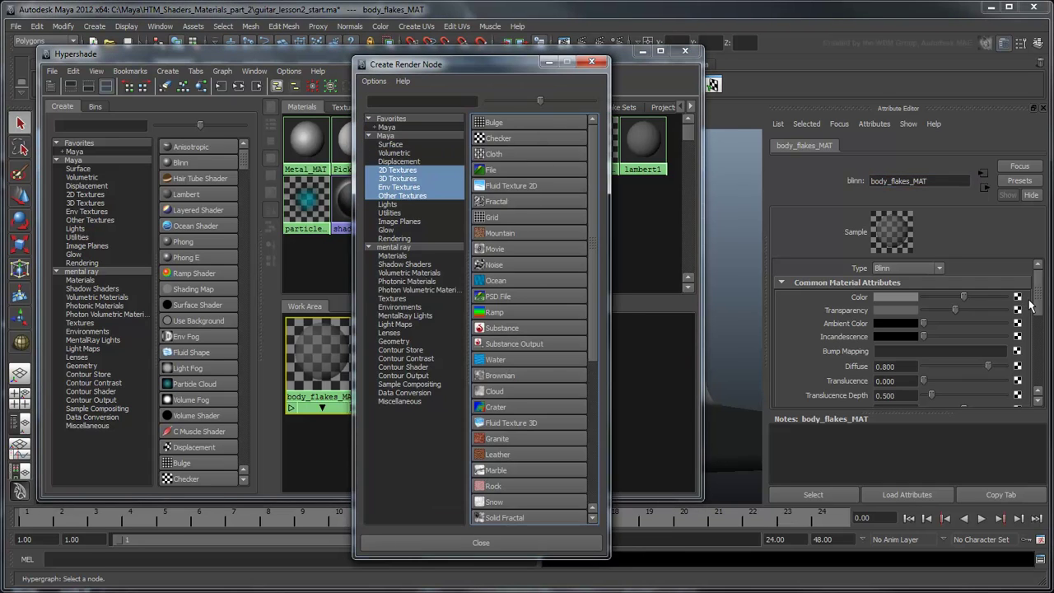
click(397, 178)
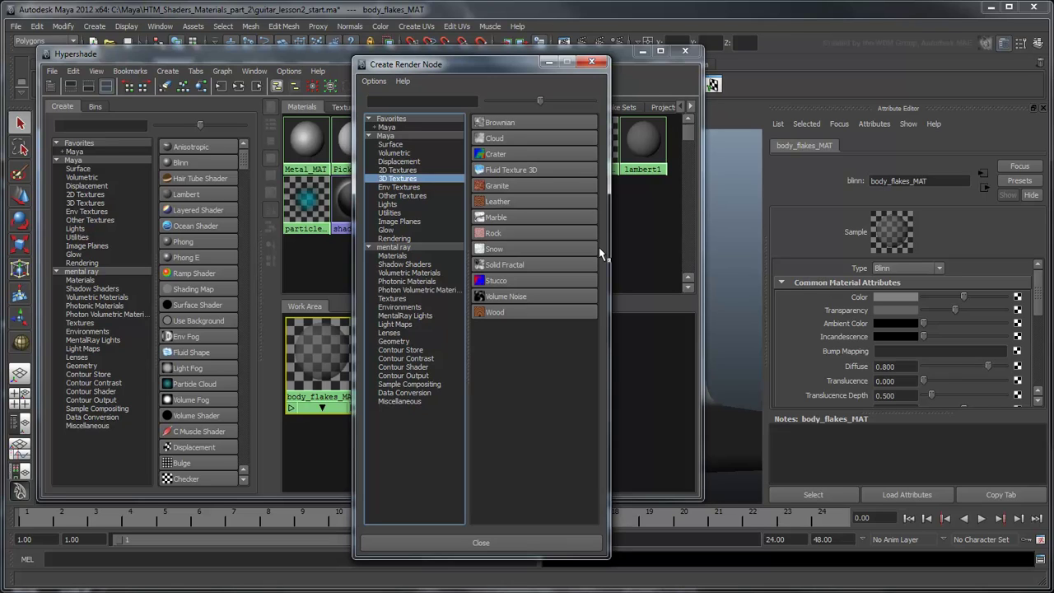
click(534, 201)
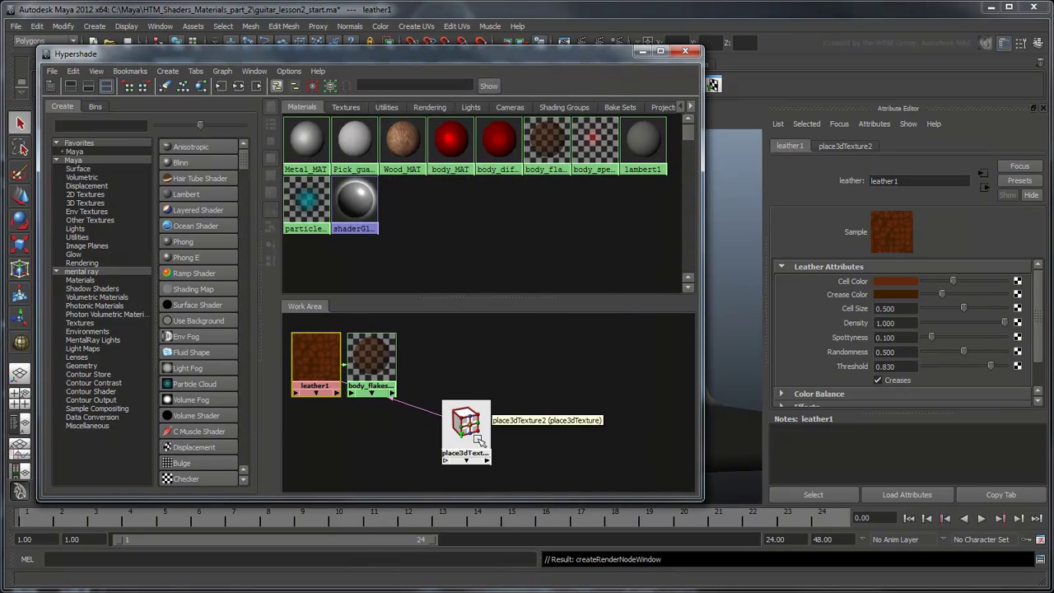
drag(479, 441, 442, 379)
click(556, 404)
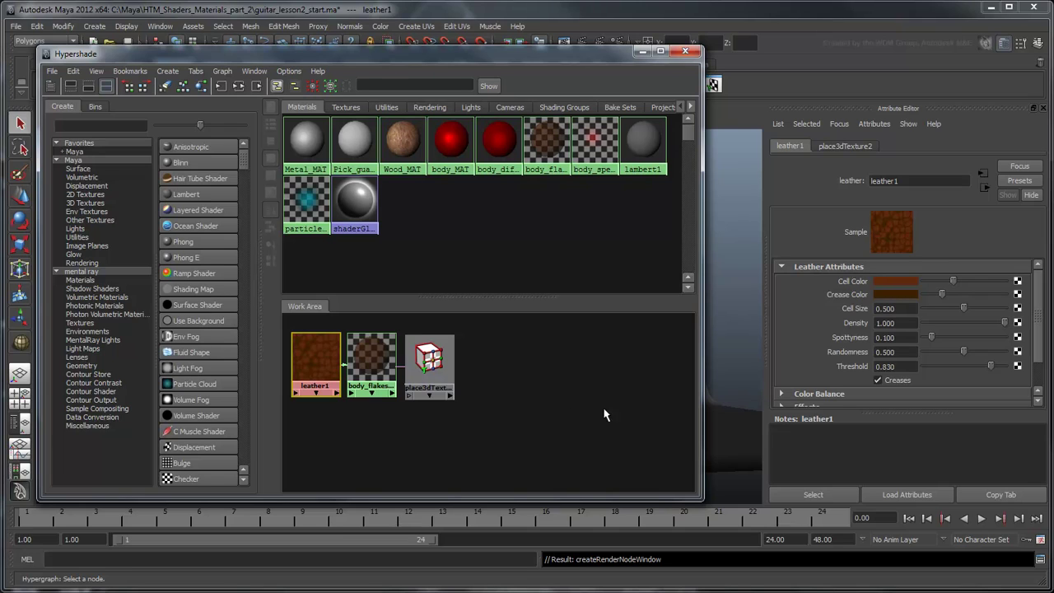
Give leather1 near-black crease colour, Density 0.4, Spottyness 0.8, Randomness 1.0, Threshold 0.3.
drag(942, 294, 923, 295)
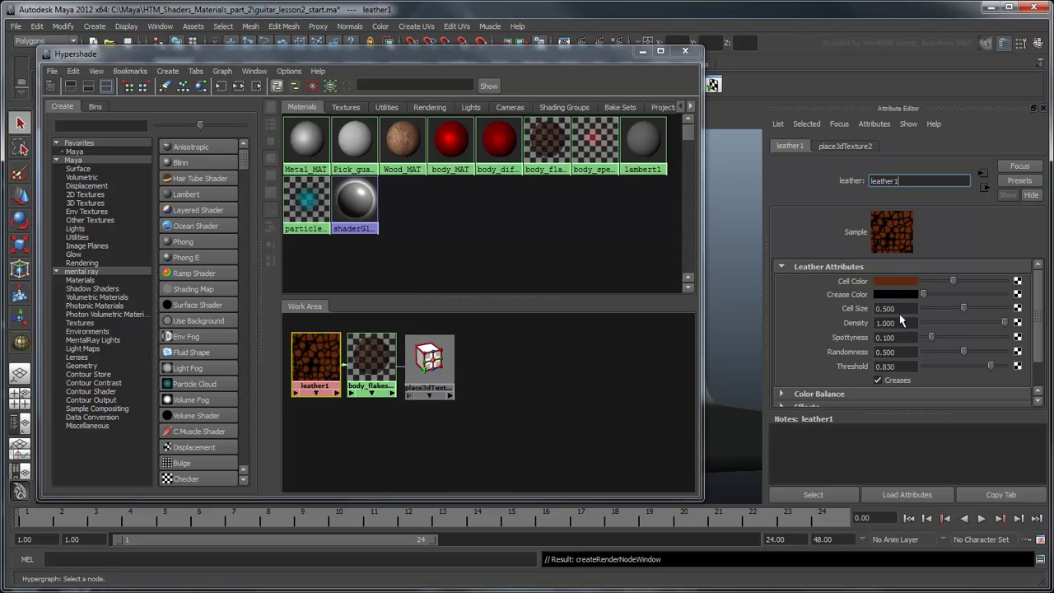
click(902, 323)
text(0.4)
key(Tab)
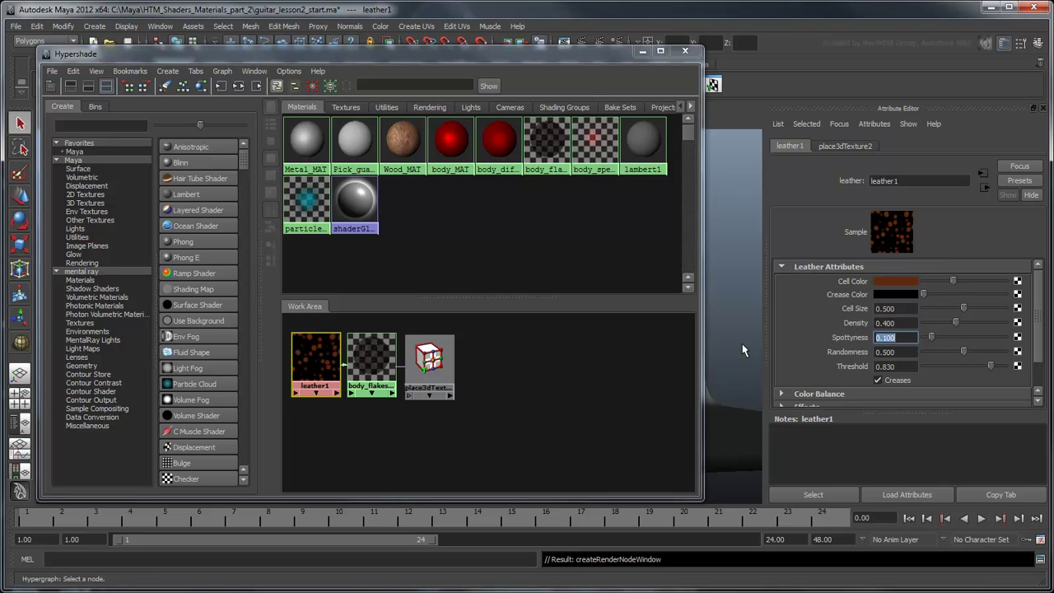
text(0.8)
key(Tab)
text(1)
key(Tab)
text(0.3)
key(Return)
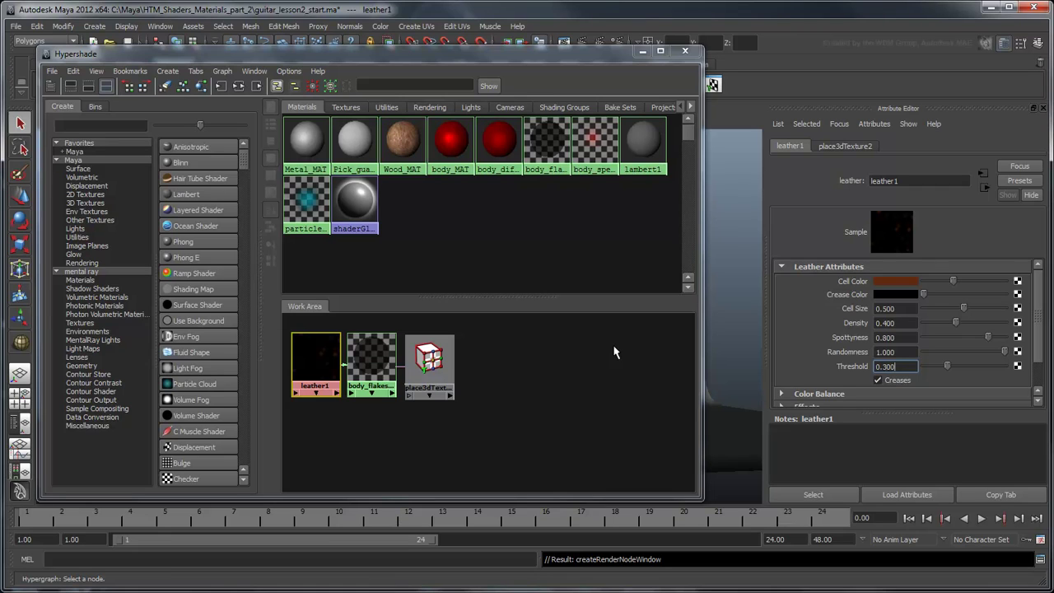
Map a new Phong material, phong1, onto leather1's Cell Color.
click(1018, 284)
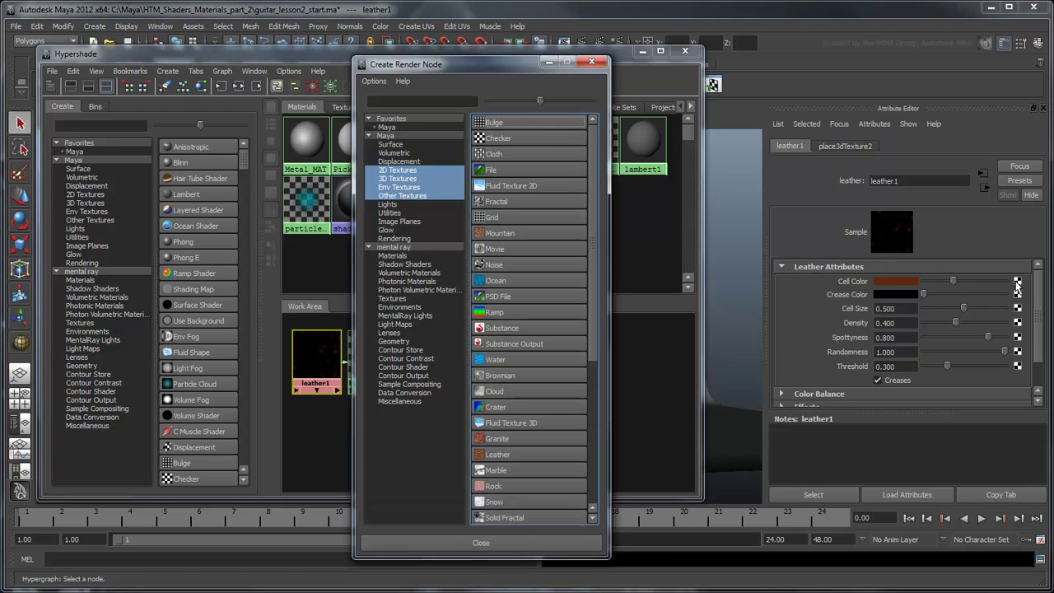
click(389, 146)
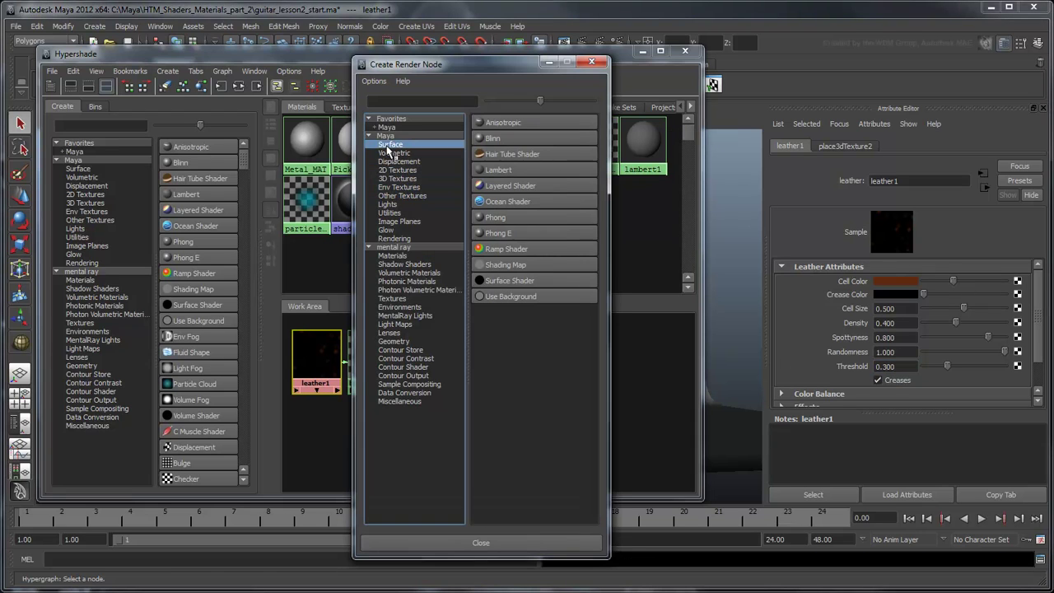
click(504, 218)
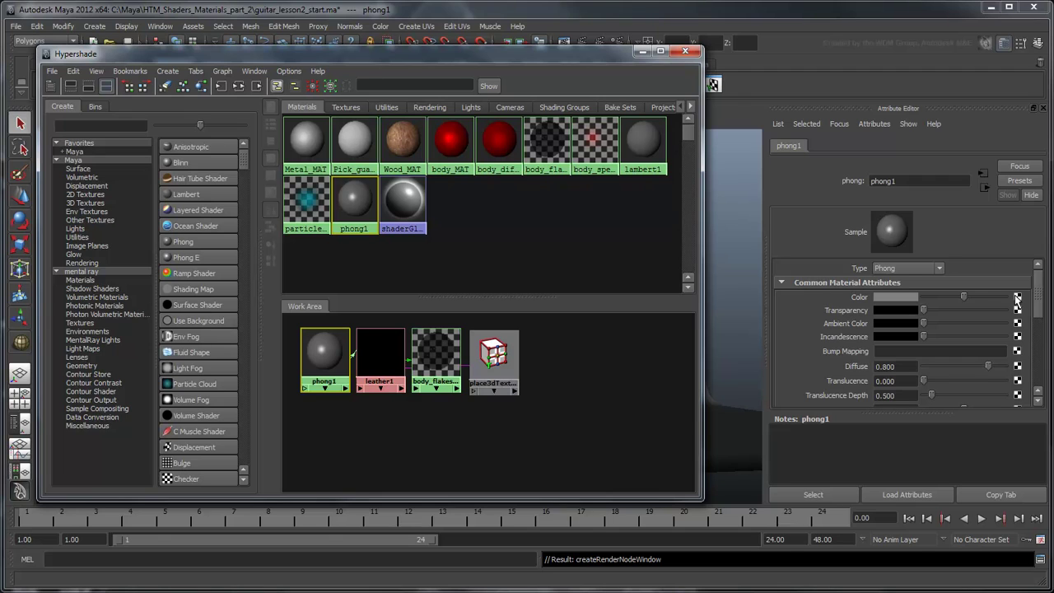
Set phong1's colour to fully saturated bright blue and lighten its ambient colour slightly.
click(902, 296)
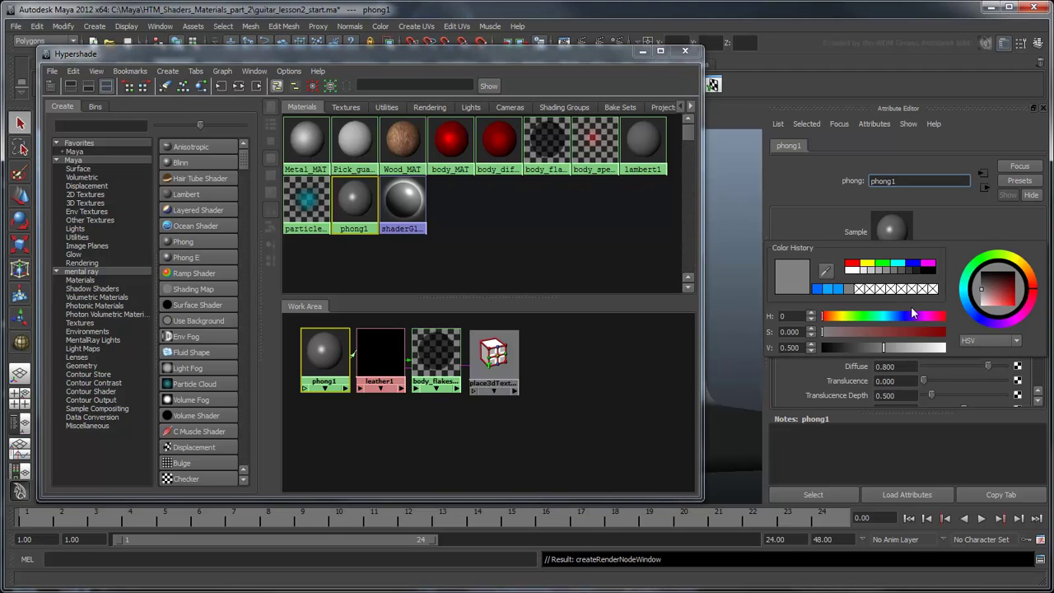
click(965, 304)
drag(984, 298, 1019, 308)
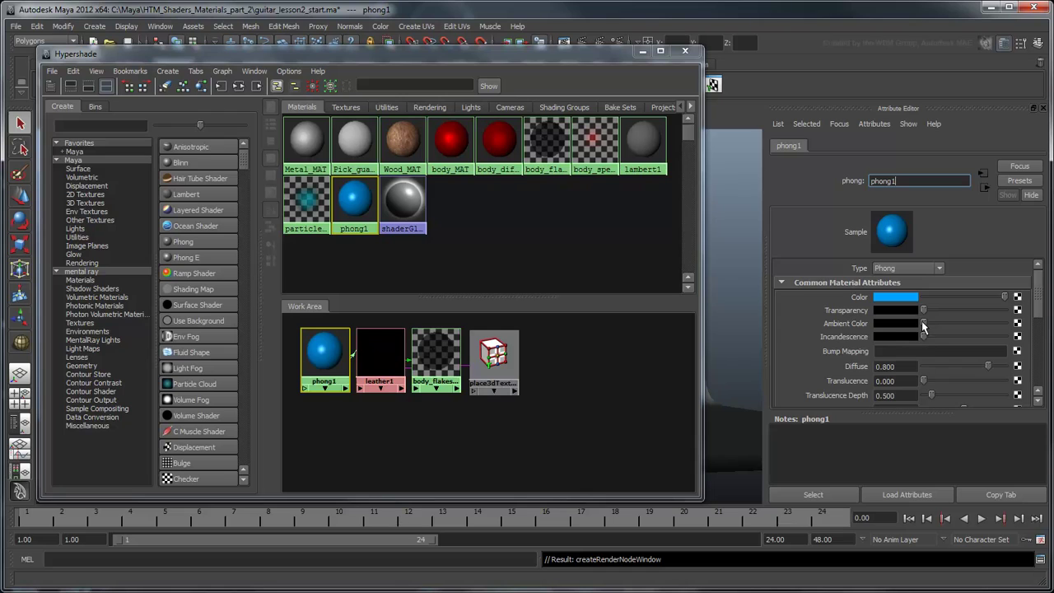
drag(923, 324, 933, 328)
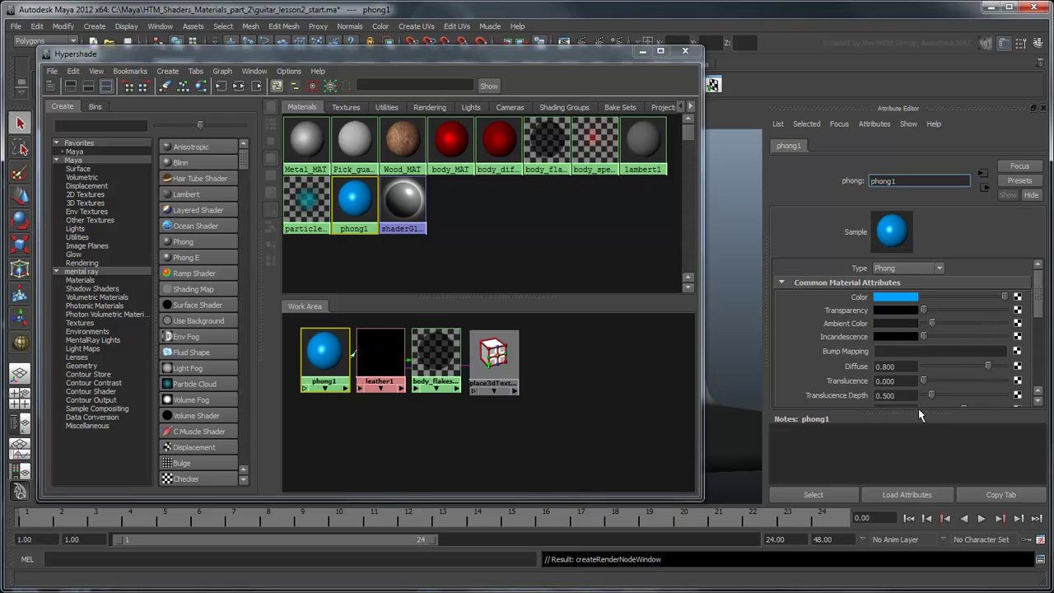
Set phong1's specular colour to white, Cosine Power to 5 and Reflectivity to 1.
drag(919, 413, 922, 479)
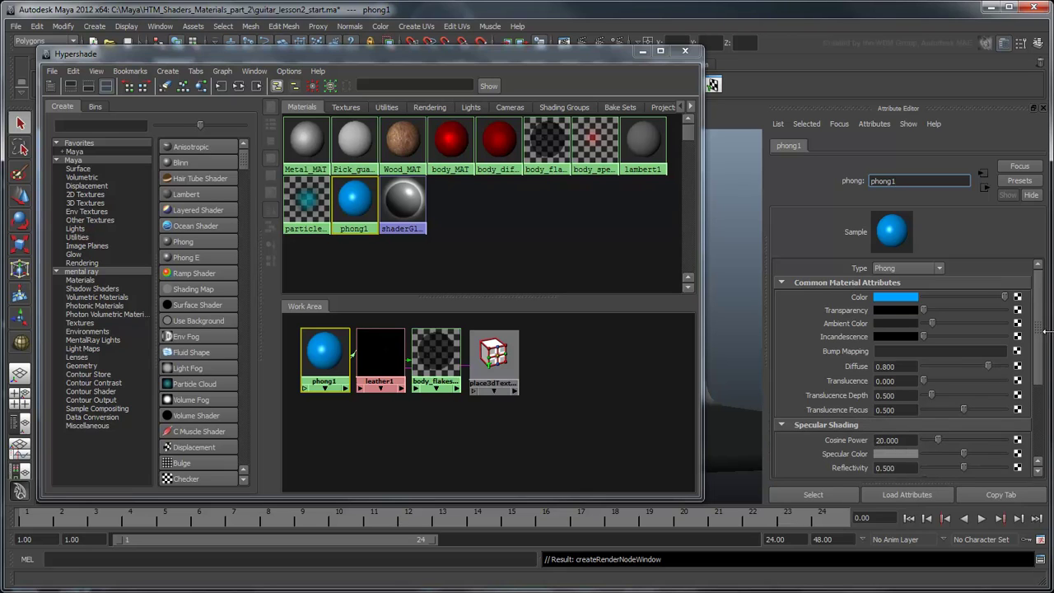
drag(1039, 338, 1035, 408)
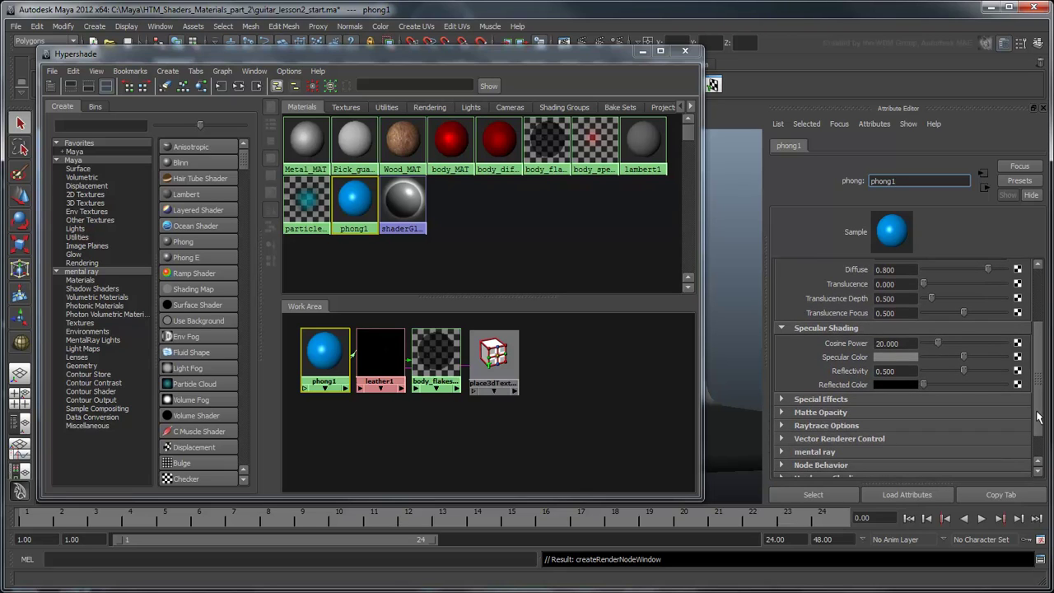
drag(968, 361, 1002, 360)
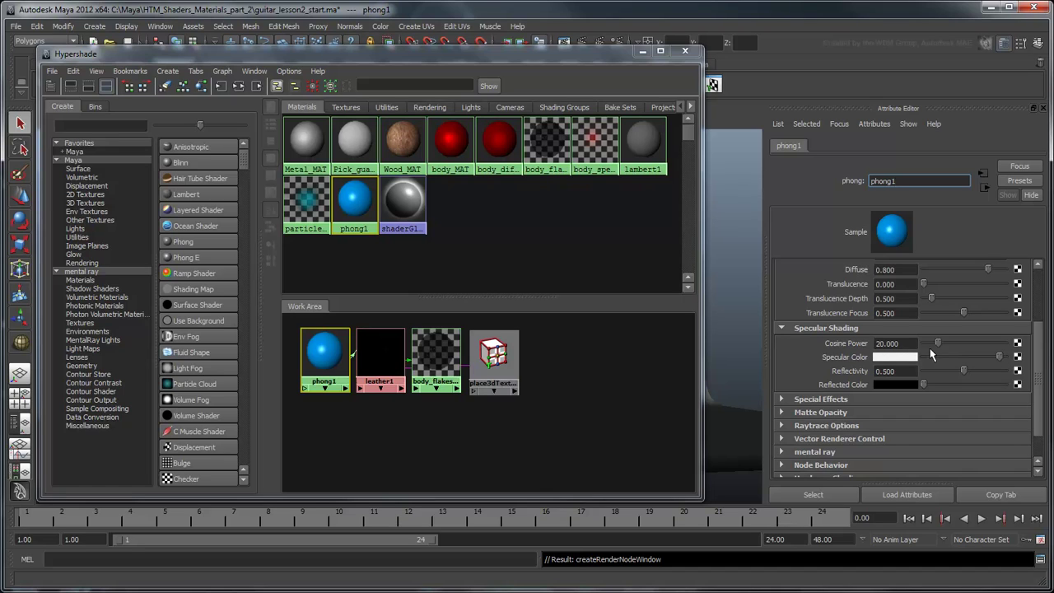
drag(935, 344, 936, 346)
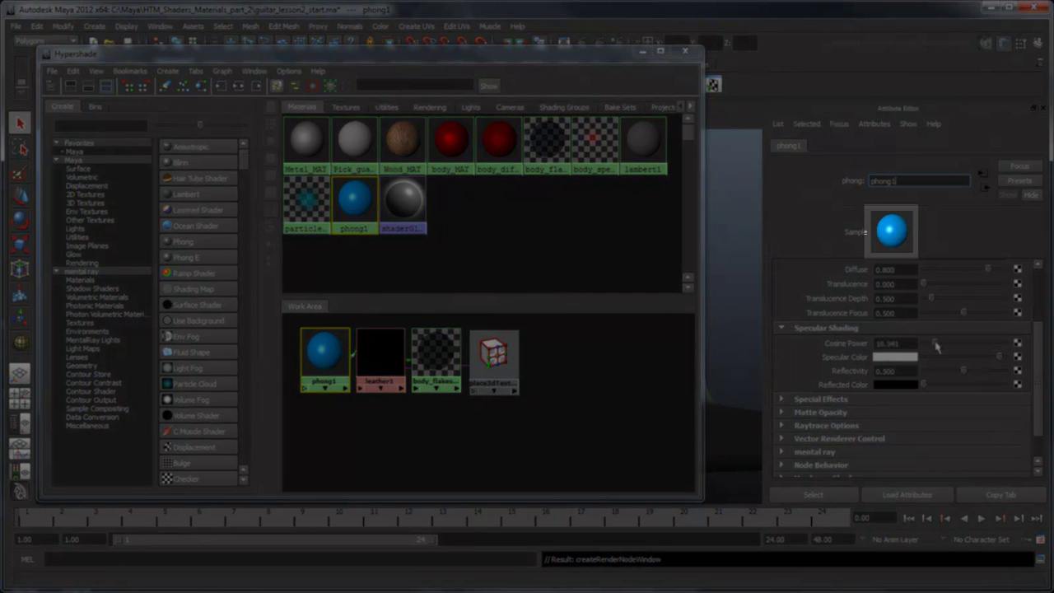
drag(934, 345, 926, 347)
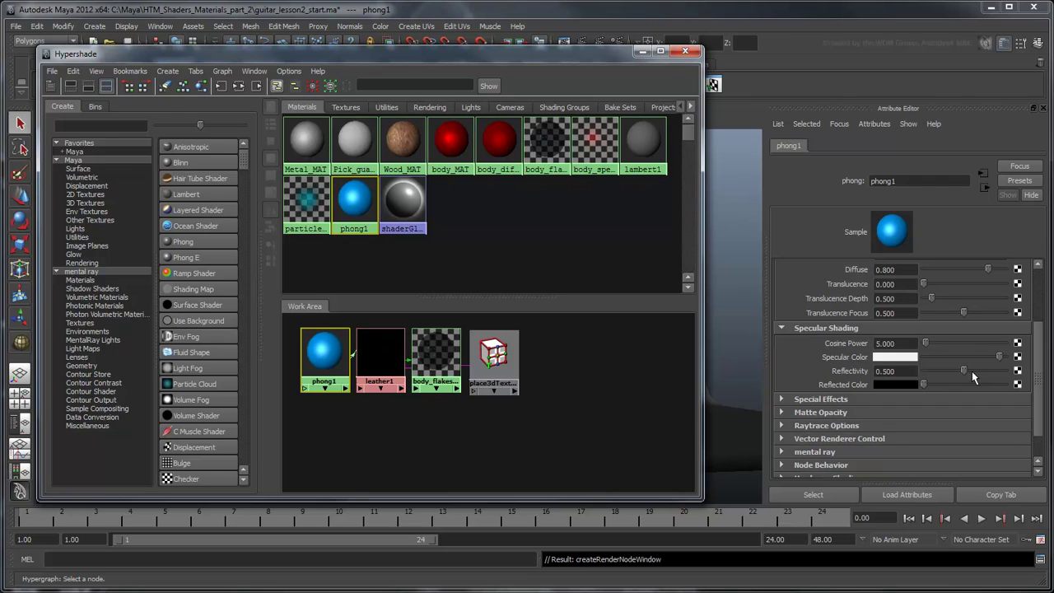
drag(971, 371, 1015, 375)
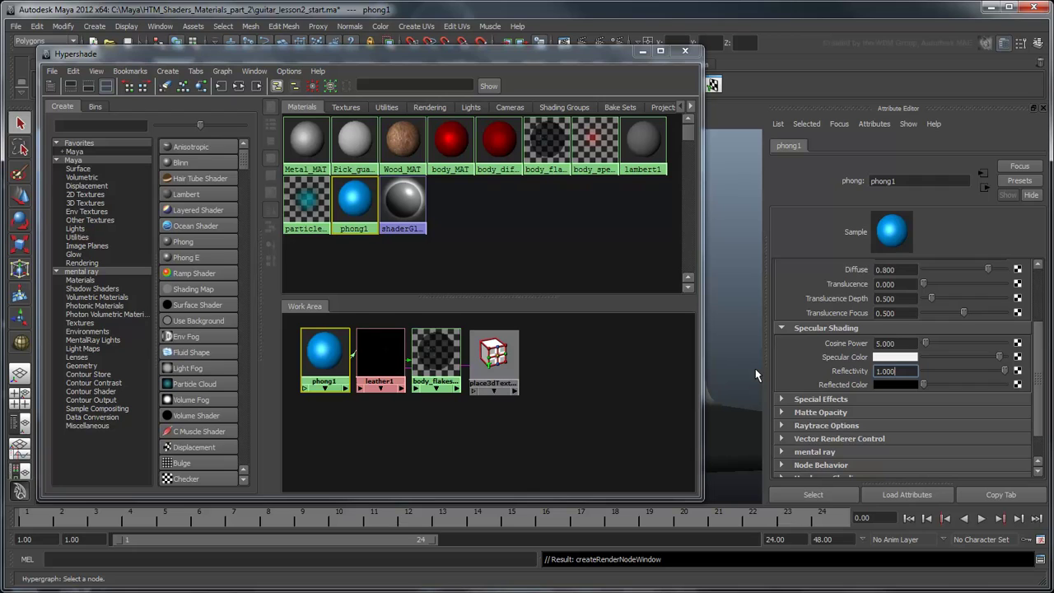
Insert body_flakes_MAT as body_MAT's second layer and render the current frame.
click(451, 142)
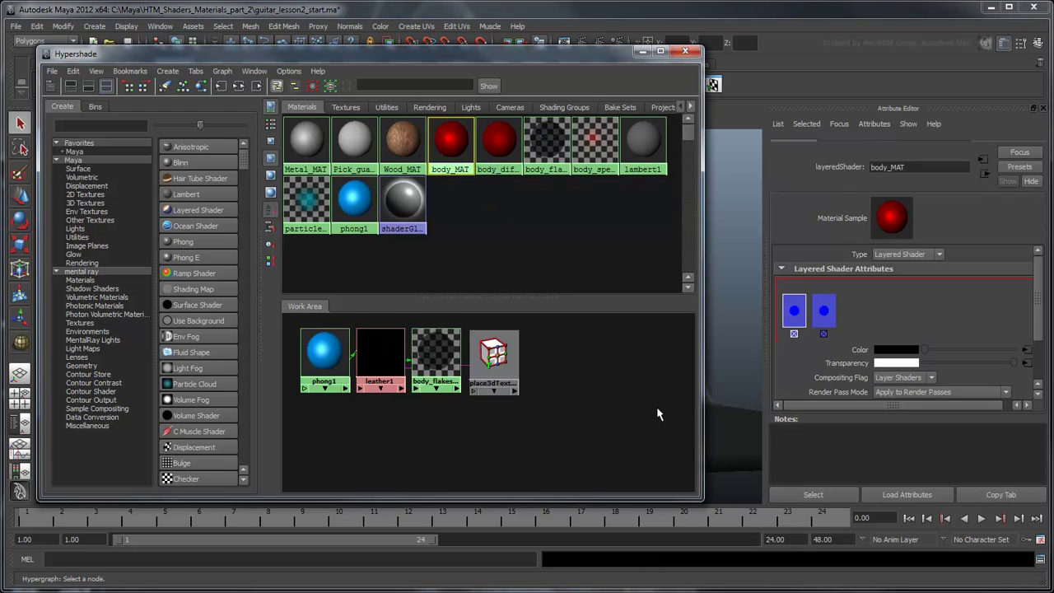
middle_drag(434, 360, 630, 426)
middle_drag(849, 362, 853, 326)
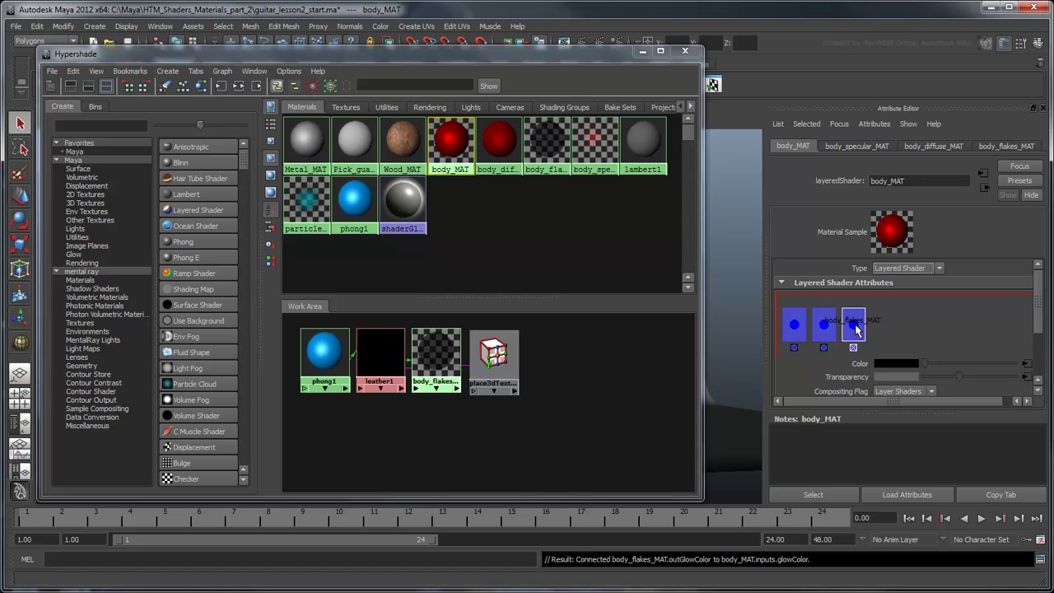
middle_drag(856, 330, 823, 336)
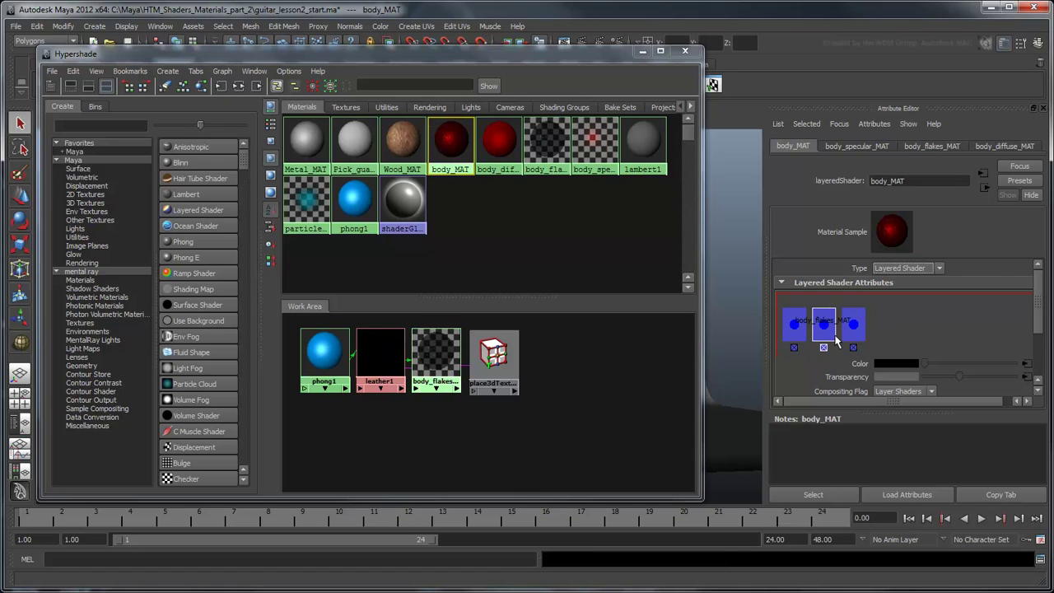
click(685, 52)
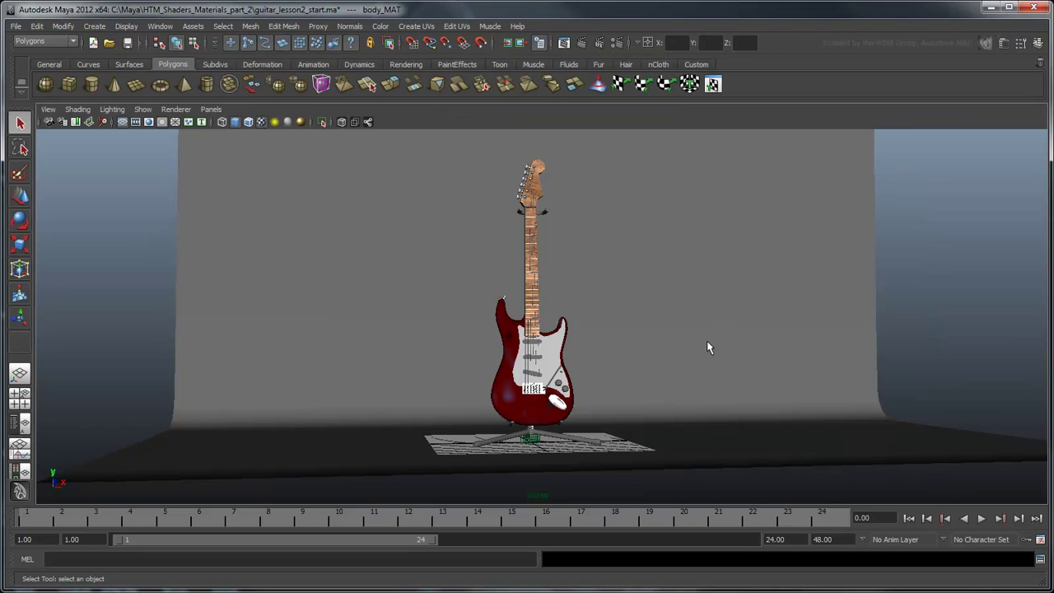
click(565, 43)
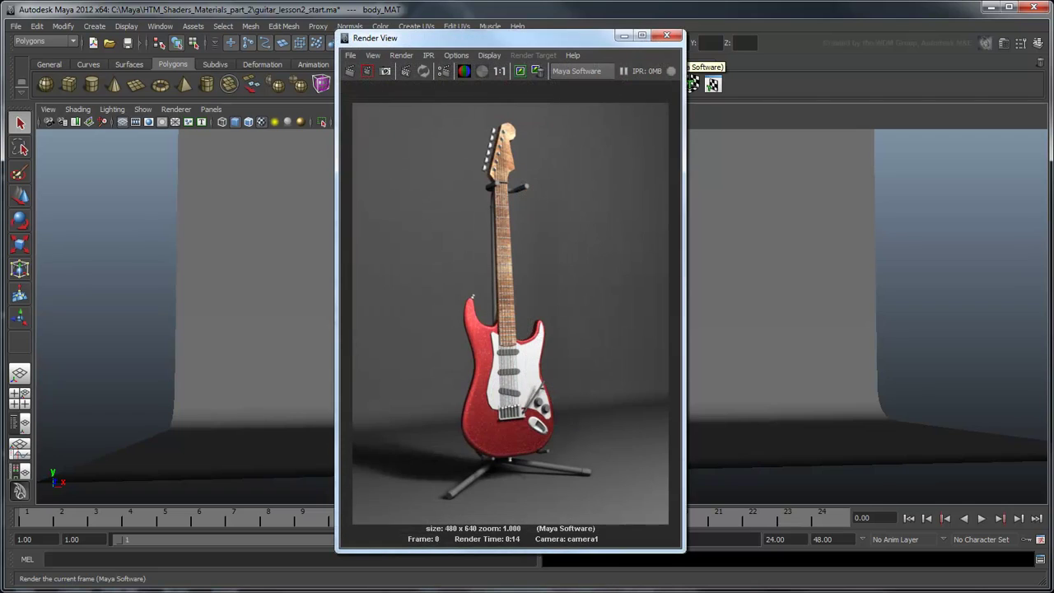